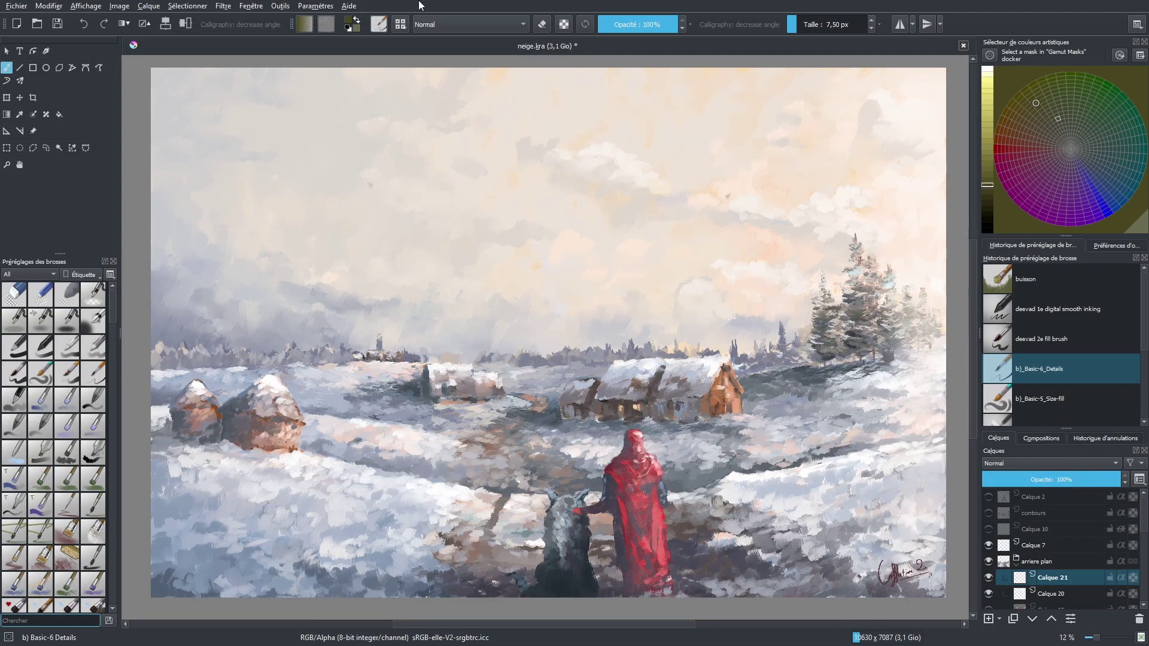
- Create a new 1920 x 1080 px RGB/Alpha document at 300 ppi
key(ctrl+n)
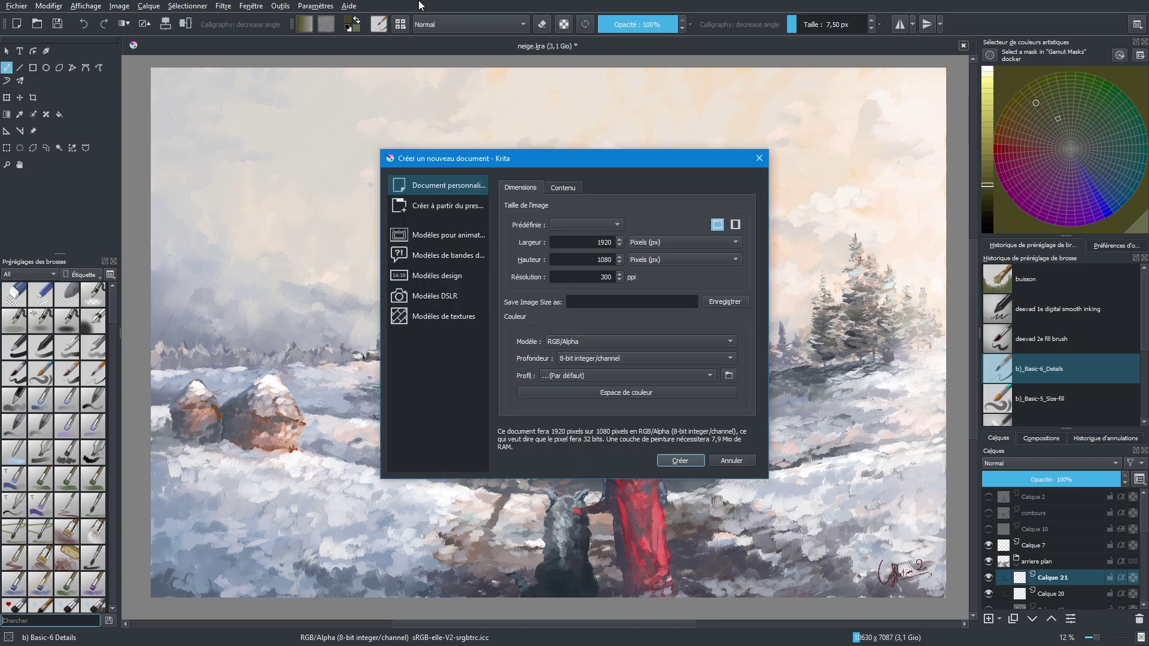
click(672, 462)
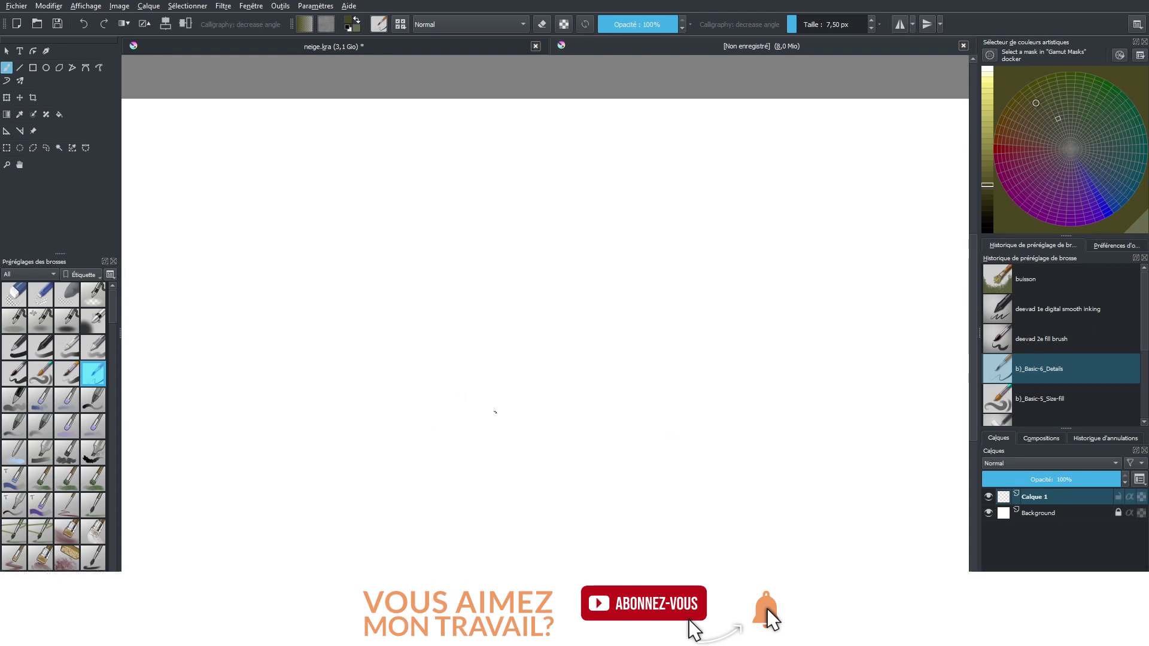
- Paint a vertical black stroke near the canvas's left side with the b) Basic-2 Opacity brush preset
click(985, 231)
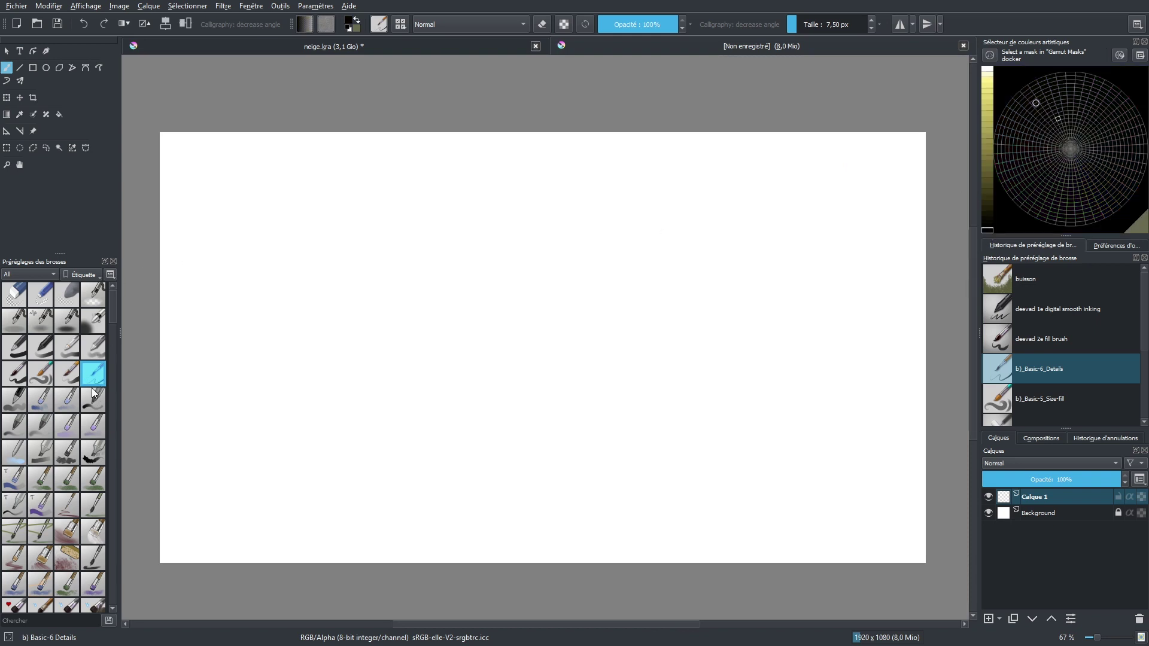
click(42, 346)
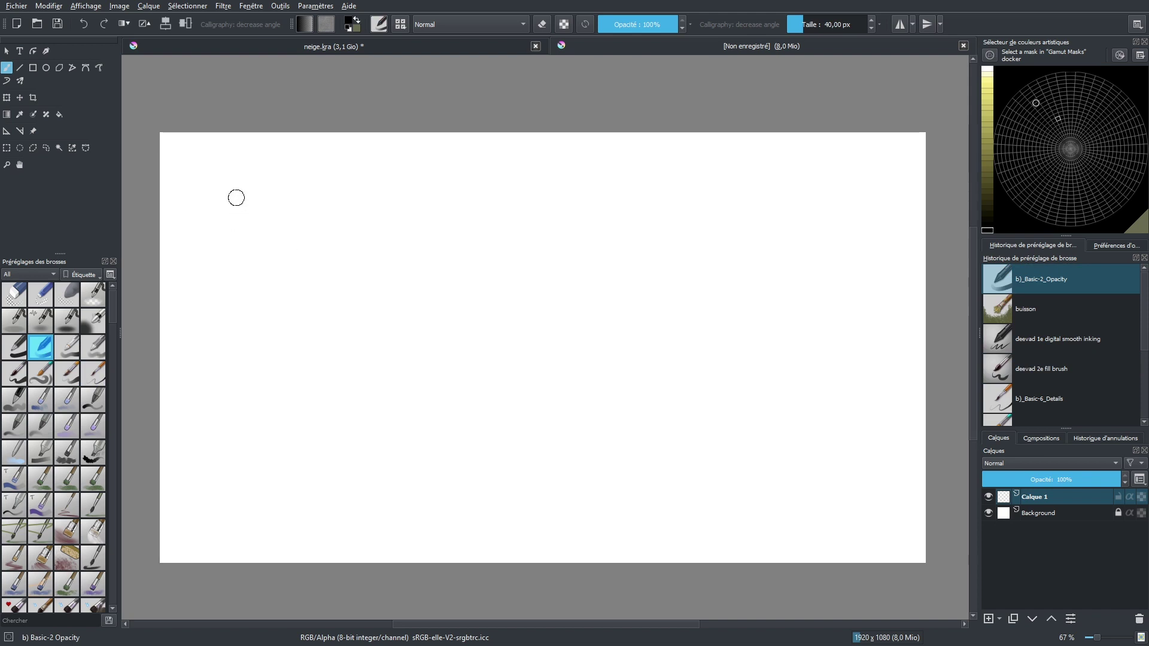
drag(236, 199, 241, 412)
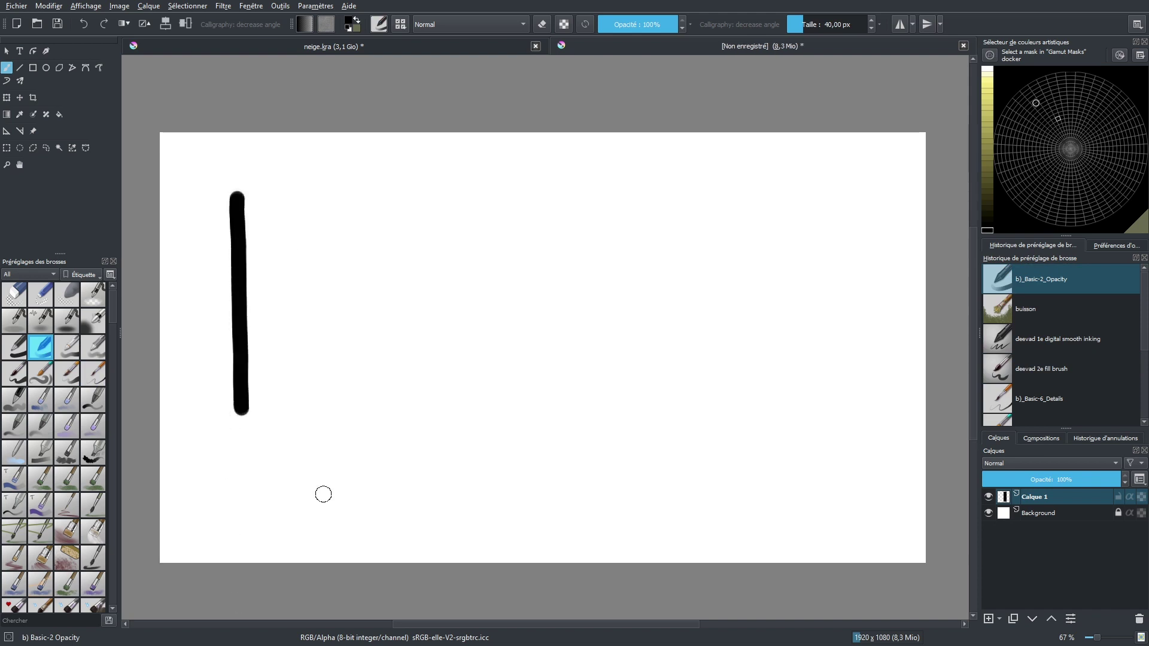
- Switch the brush tip to the predefined flat-tip-dirty, with size 17,87 px and rotation 28°
click(379, 24)
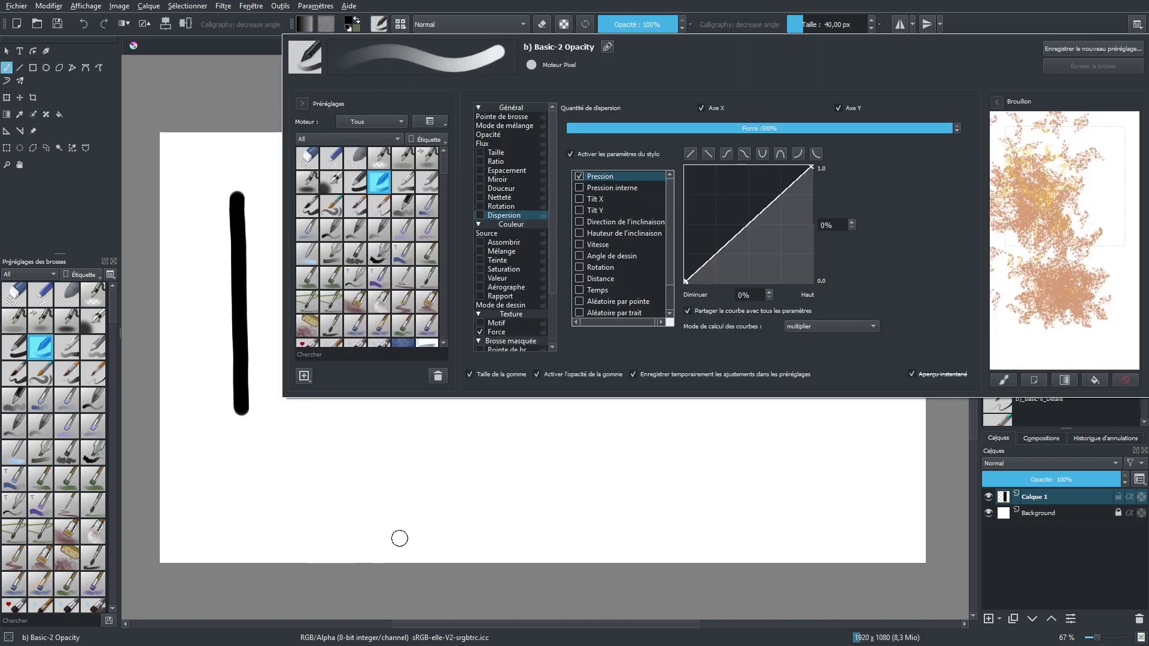
click(303, 103)
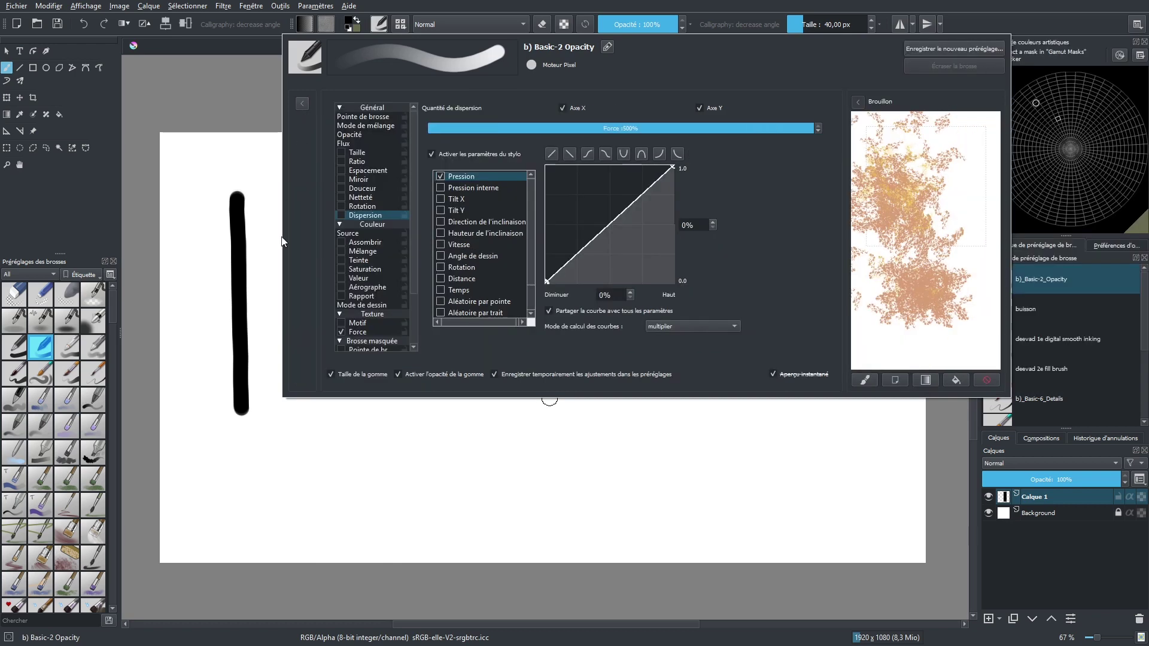
click(300, 106)
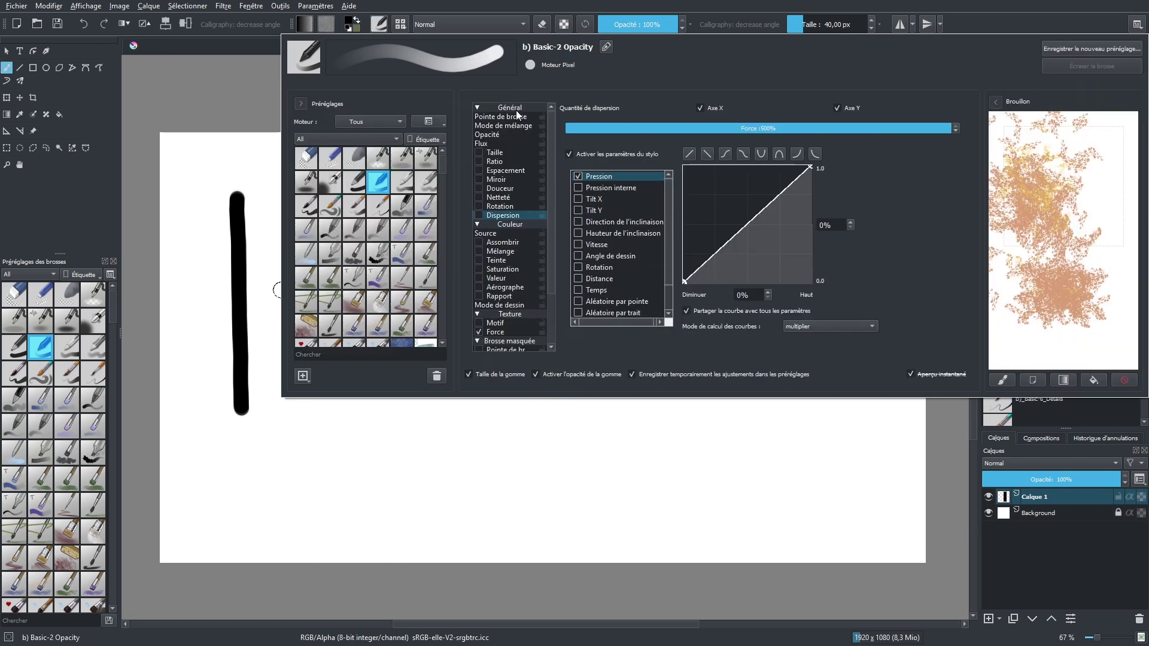
click(509, 117)
click(597, 109)
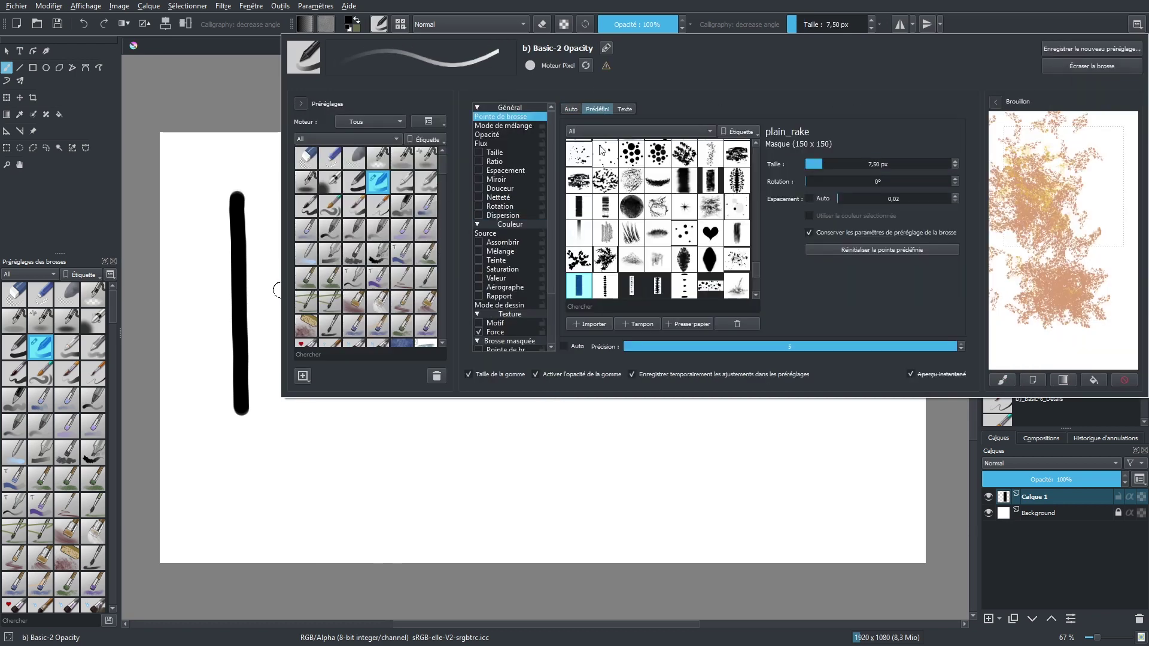
scroll(756, 270, down, 5)
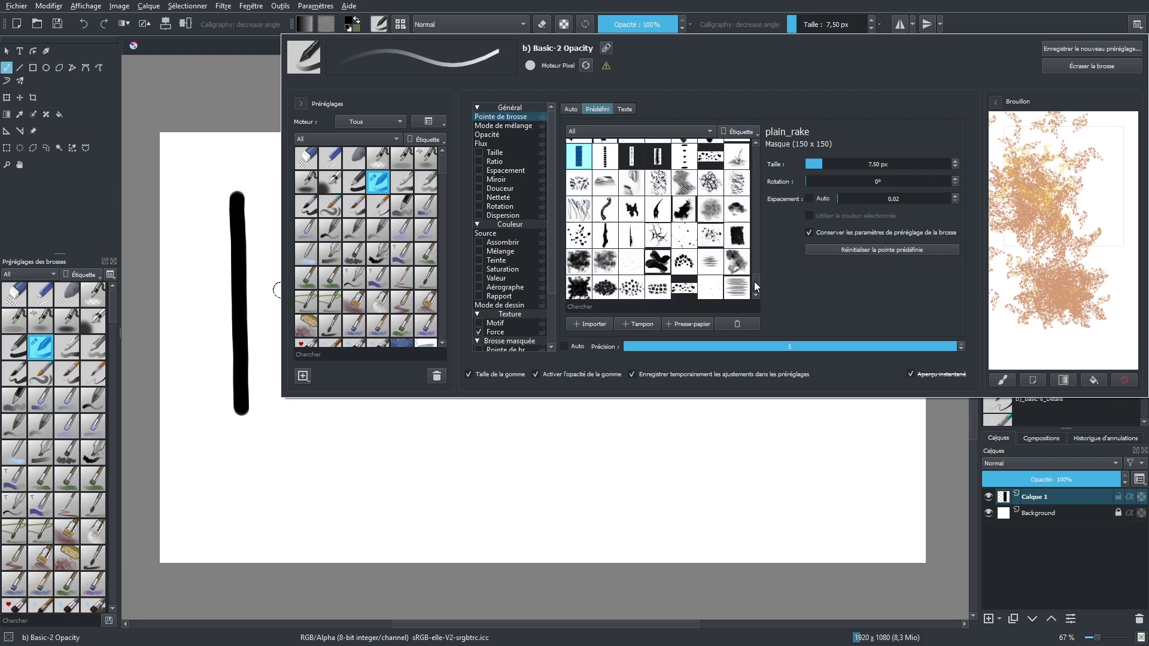
click(686, 264)
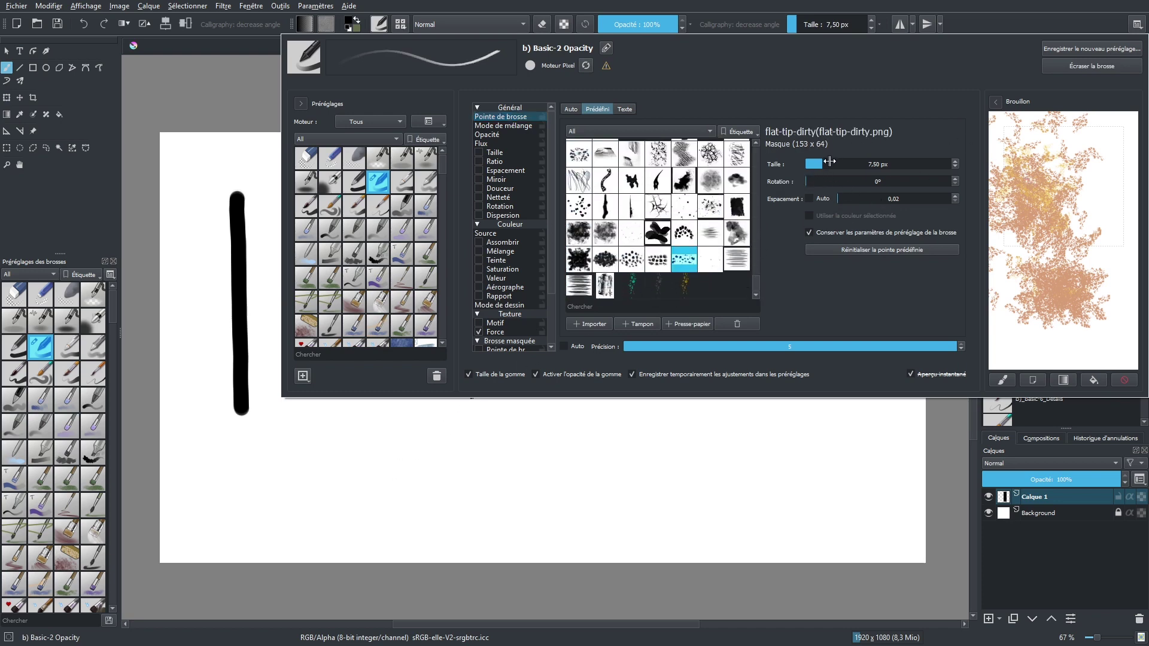
mouse_move(825, 162)
mouse_down()
mouse_move(861, 162)
mouse_move(828, 163)
mouse_move(846, 181)
mouse_move(824, 181)
mouse_move(892, 198)
mouse_move(835, 198)
mouse_move(897, 198)
mouse_move(819, 198)
mouse_up()
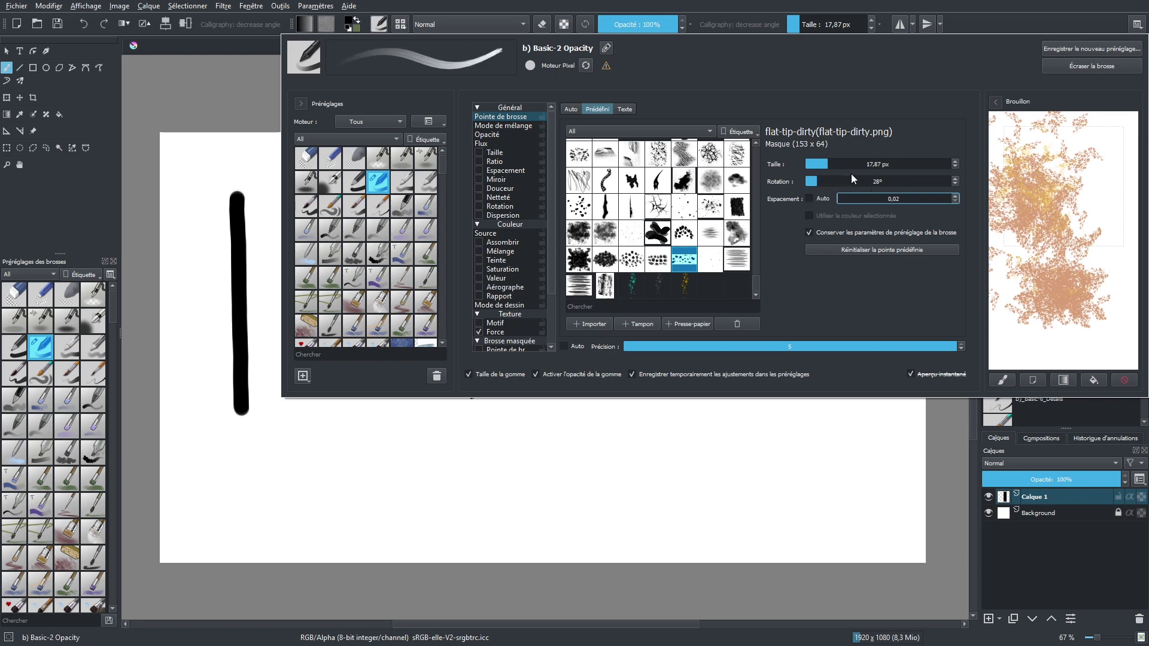
- Clear the scratchpad and set the brush tip size to 72,45 px, testing it with scratchpad strokes
click(1124, 380)
drag(1039, 197, 1039, 213)
drag(828, 164, 840, 164)
mouse_move(1036, 209)
mouse_down()
mouse_move(1058, 278)
mouse_move(1066, 216)
mouse_move(1047, 293)
mouse_move(1020, 278)
mouse_up()
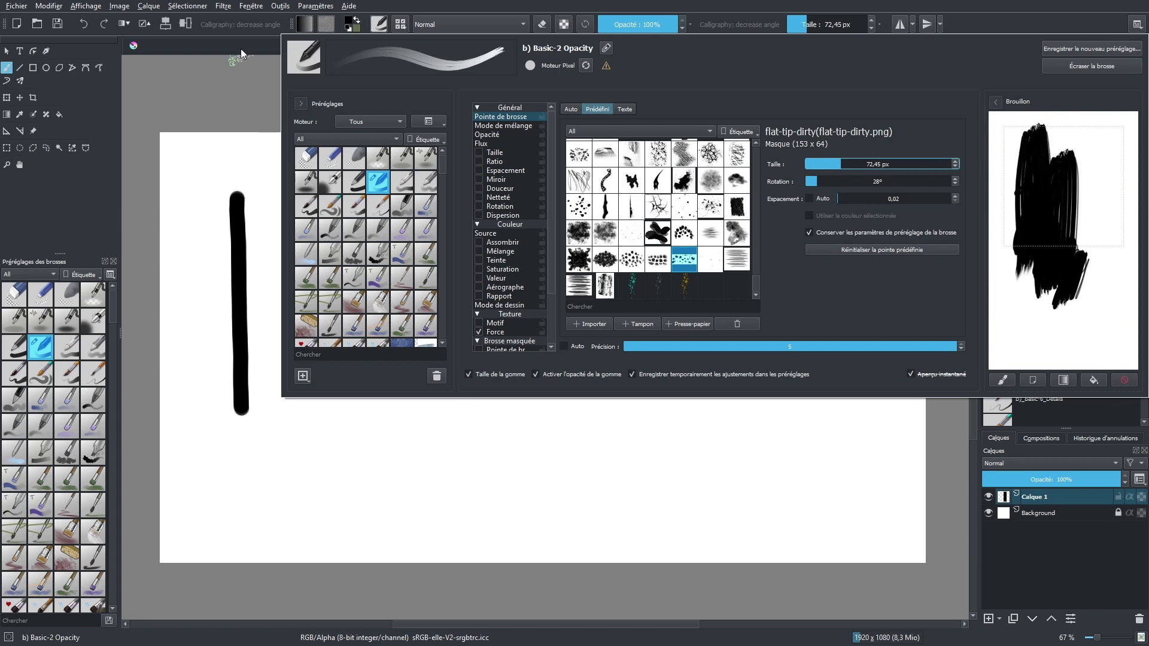
- Paint a second vertical stroke beside the first one in the unsaved document using the flat-tip-dirty brush
click(264, 72)
click(239, 45)
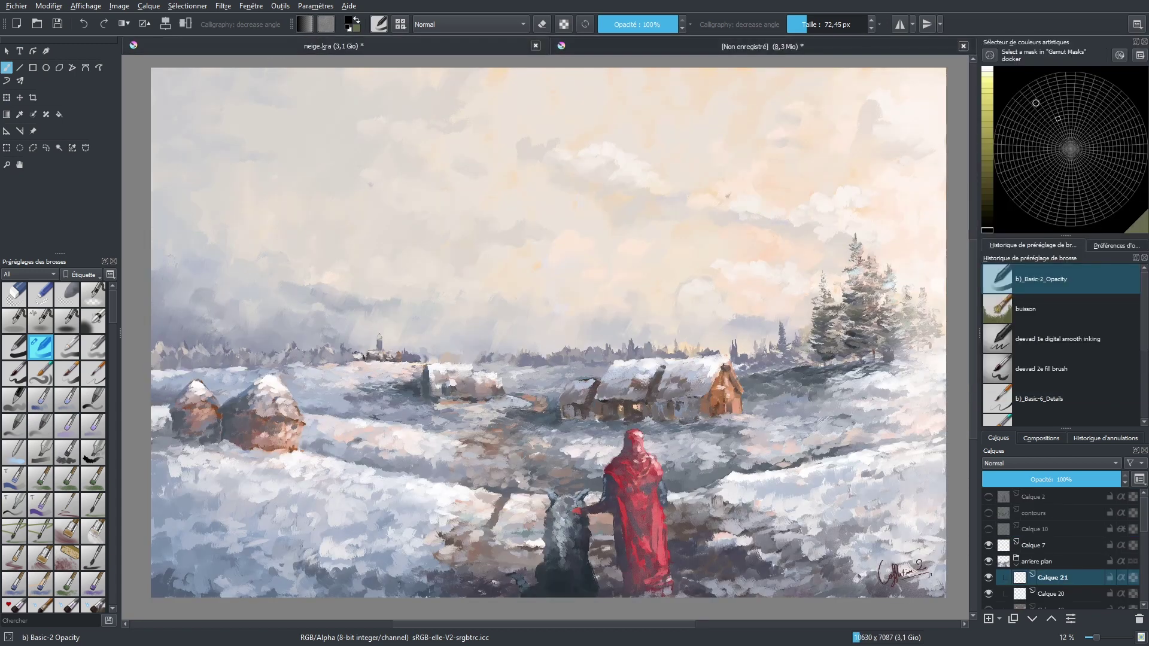
click(602, 50)
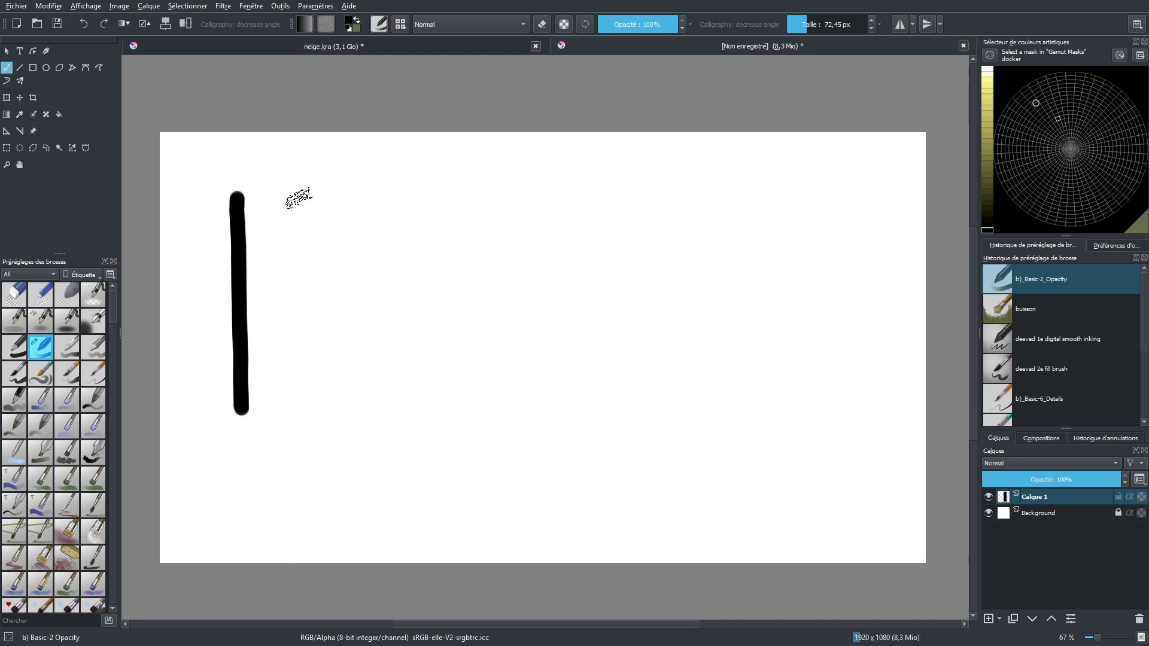
mouse_move(298, 198)
mouse_down()
mouse_move(303, 410)
mouse_move(292, 419)
mouse_up()
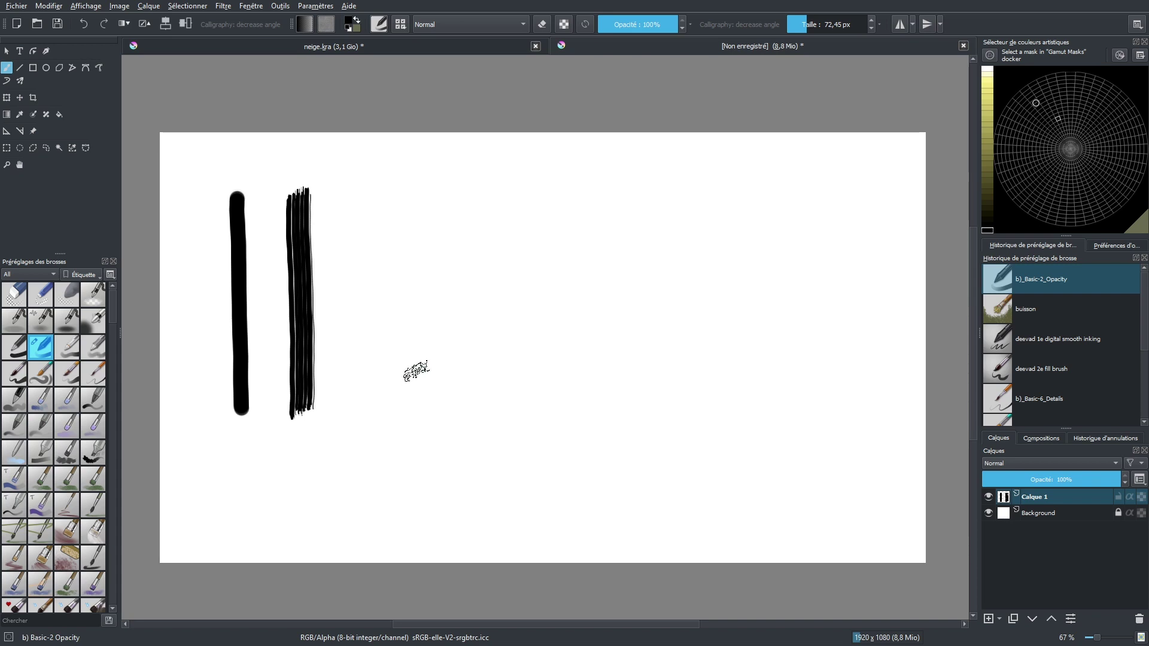
- Enable the brush's Rotation option driven by Pression and test it with several scratchpad strokes
click(381, 27)
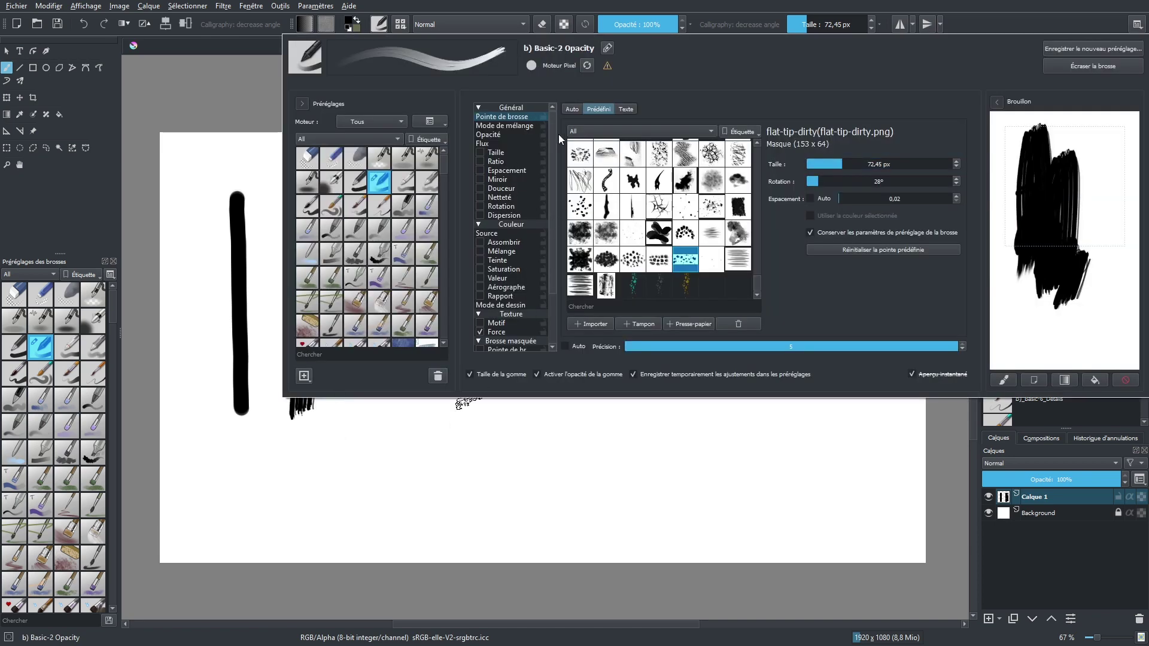
mouse_move(554, 135)
mouse_down()
mouse_move(555, 245)
mouse_move(555, 123)
mouse_move(550, 298)
mouse_move(555, 113)
mouse_up()
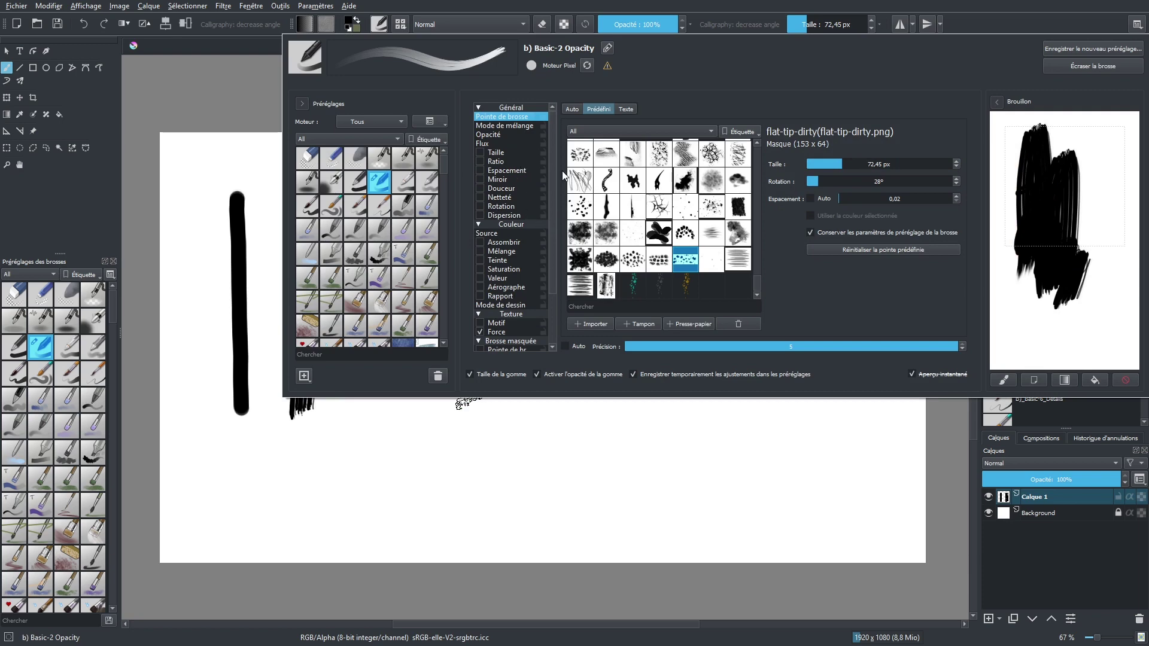
click(480, 206)
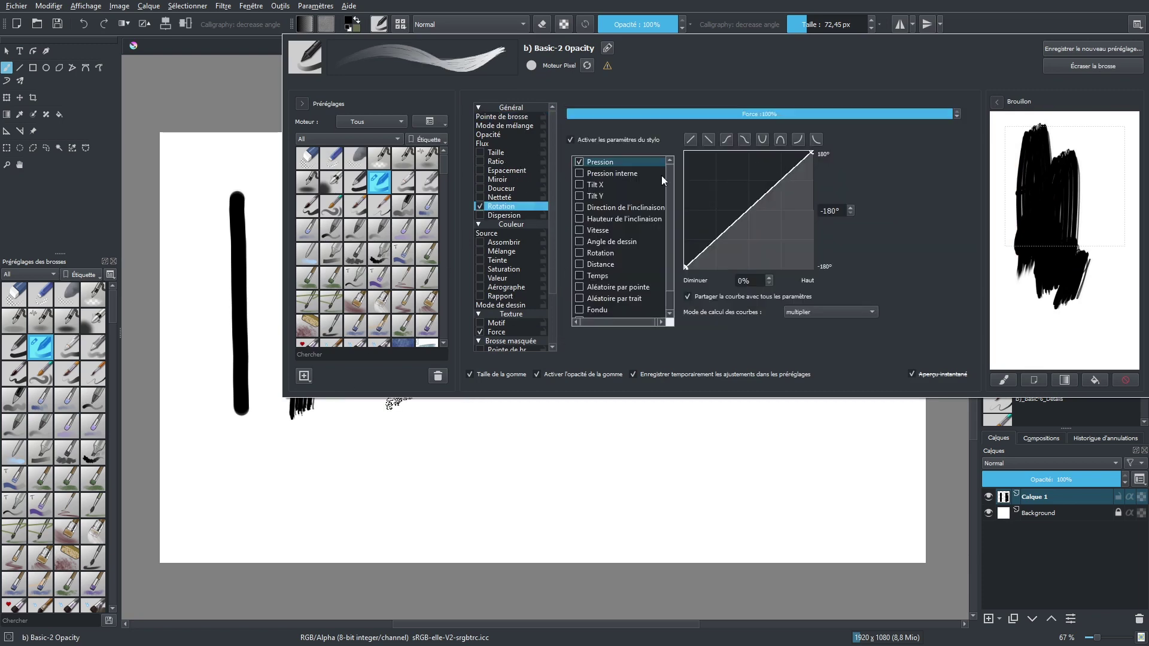
mouse_move(1079, 123)
mouse_down()
mouse_move(1083, 315)
mouse_move(1107, 280)
mouse_up()
drag(1114, 239, 1114, 141)
drag(1067, 191, 1035, 317)
drag(1011, 293, 1007, 168)
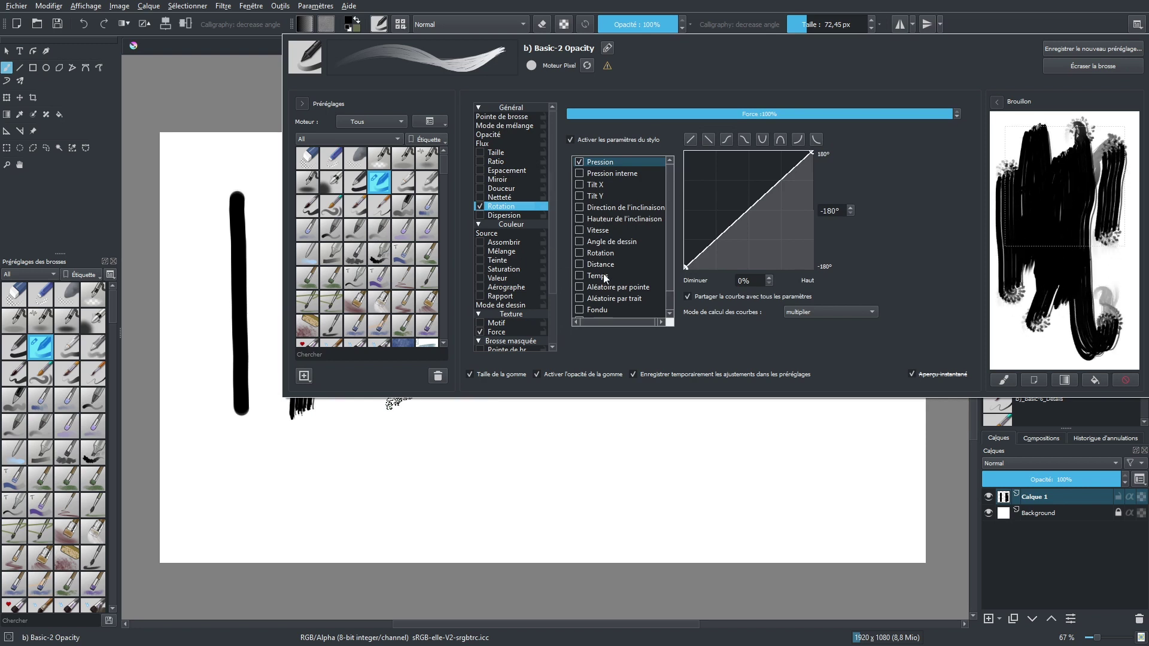
- Clear the scratchpad and enable Distance as a sensor for the brush rotation
scroll(670, 210, down, 1)
click(1125, 380)
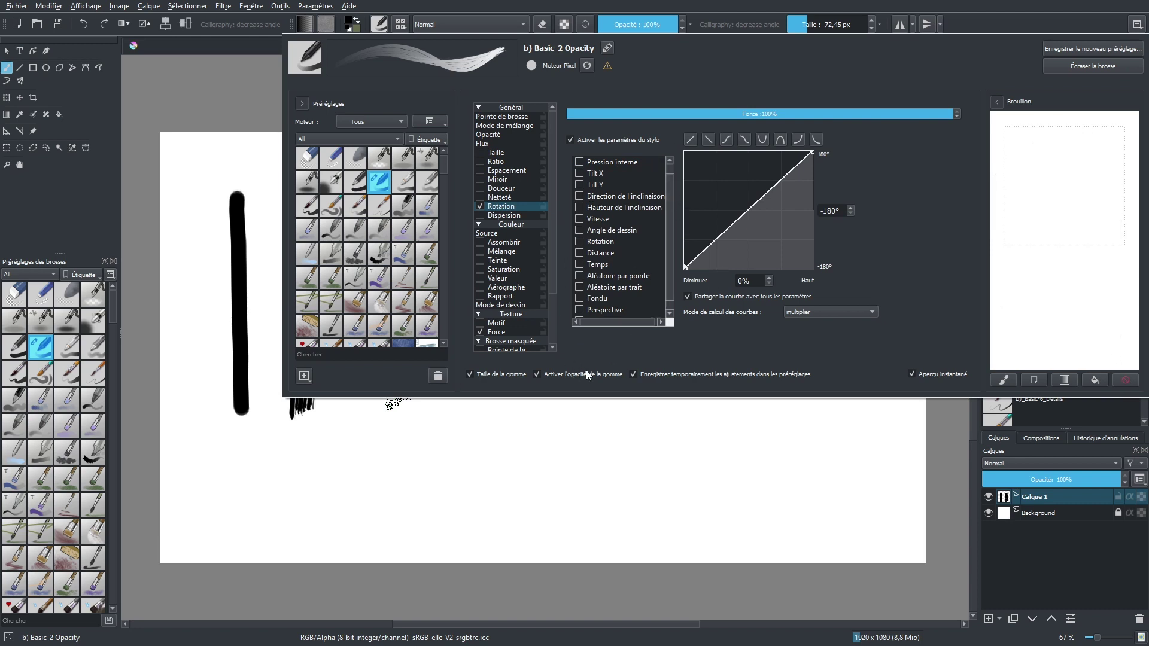
click(579, 253)
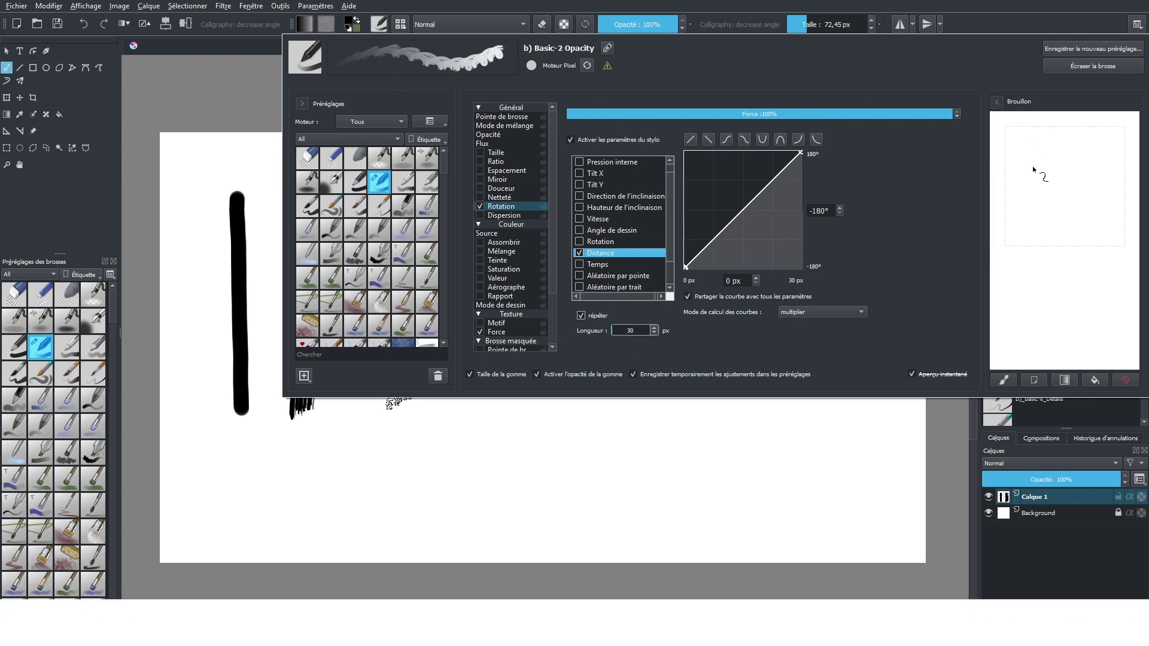
- Test the distance-driven rotation in the scratchpad and paint a third vertical stroke on the canvas
drag(1030, 129, 1032, 317)
click(795, 425)
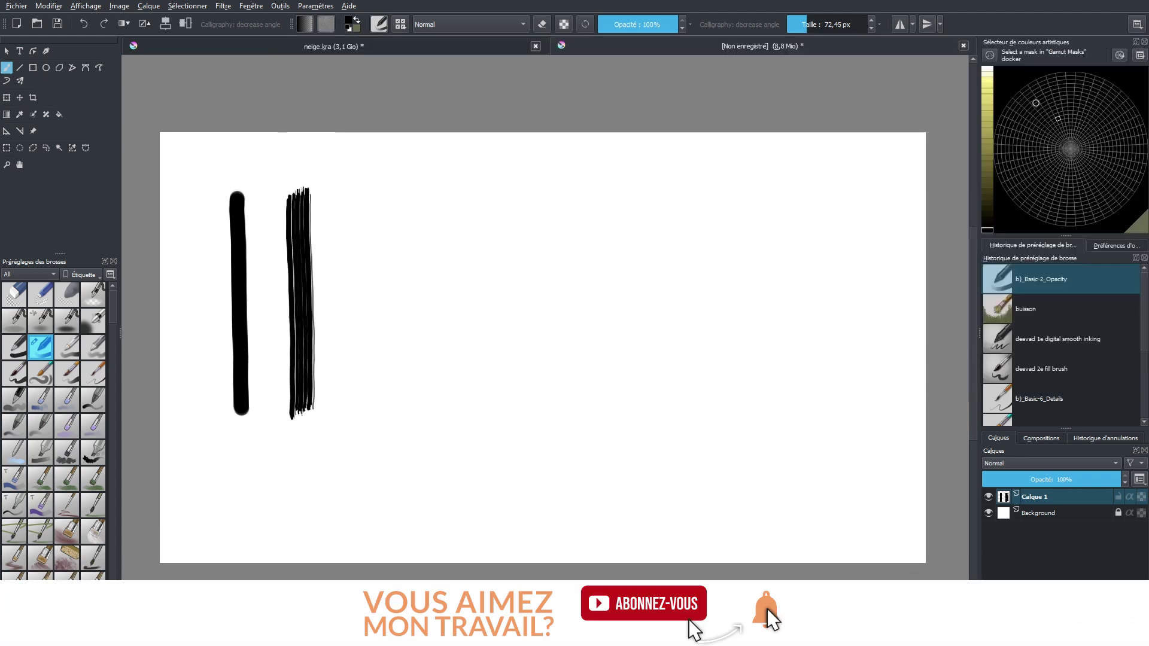
click(706, 492)
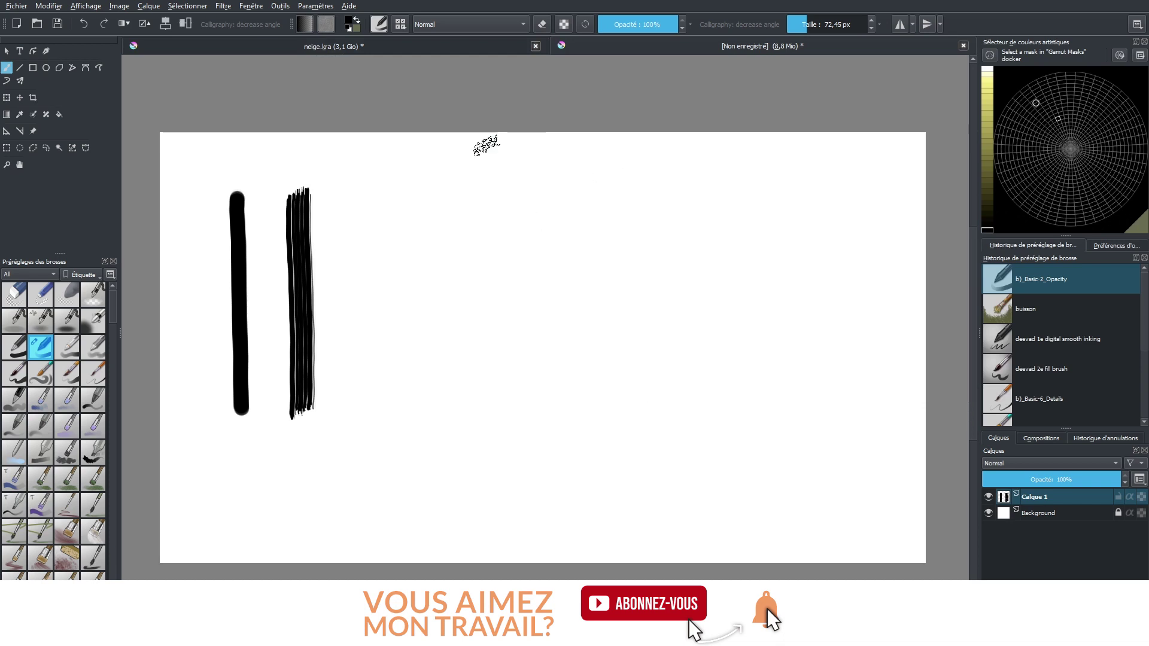
drag(370, 193, 376, 398)
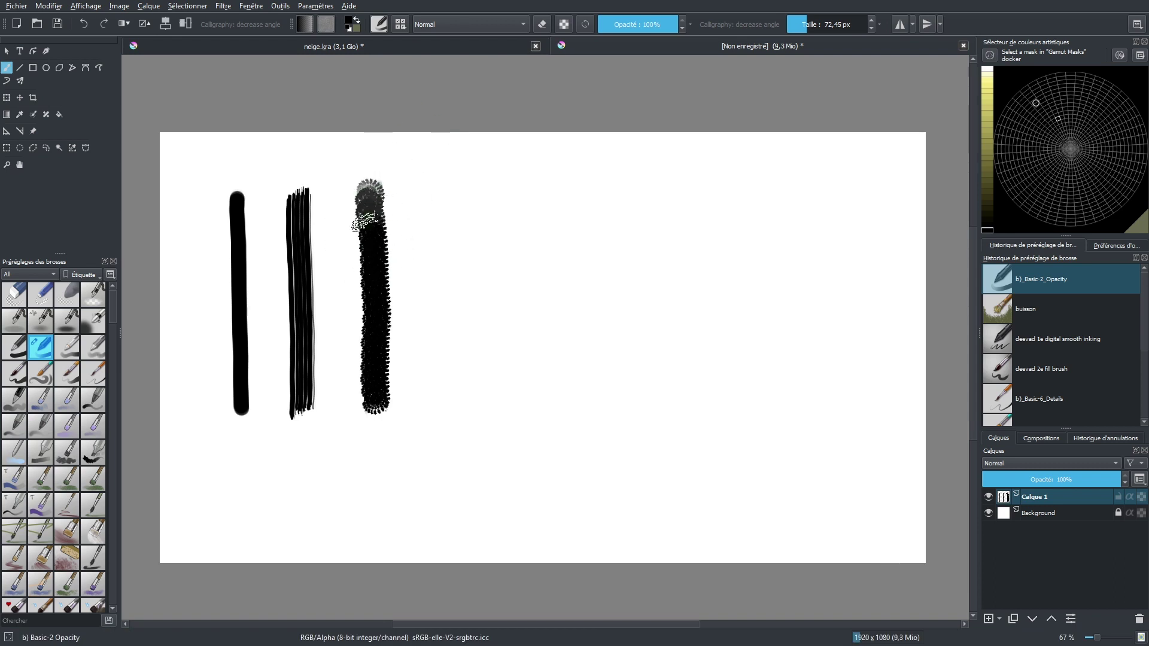
- Set the length of the rotation's Distance sensor to 1000 px
click(378, 24)
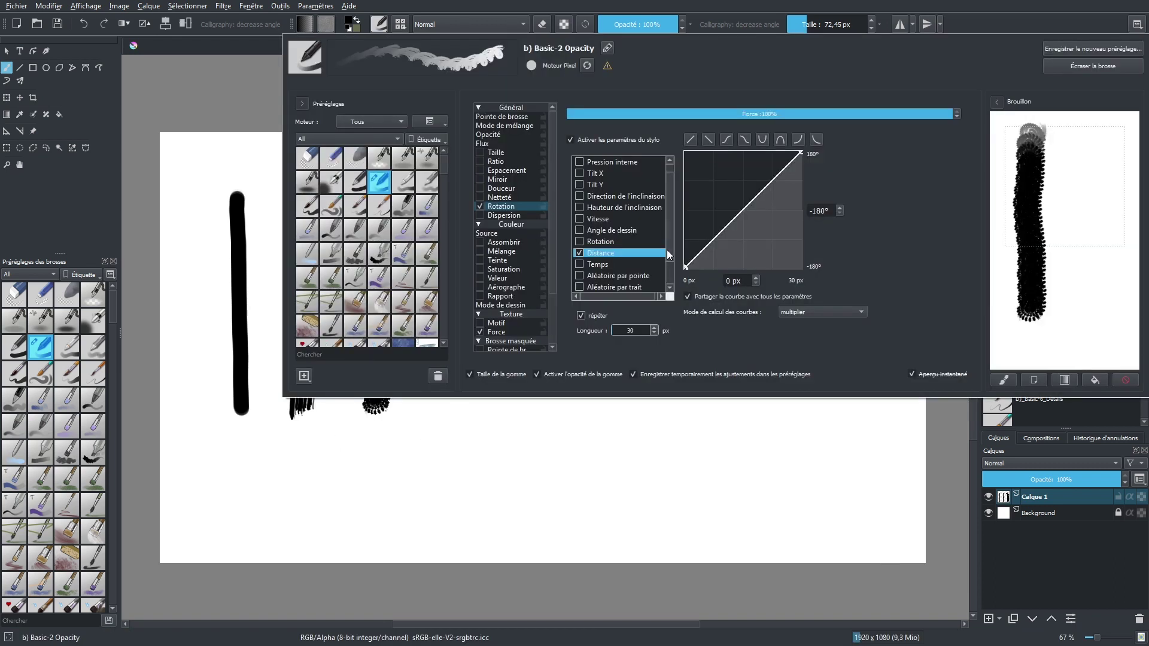
click(661, 241)
scroll(665, 234, down, 1)
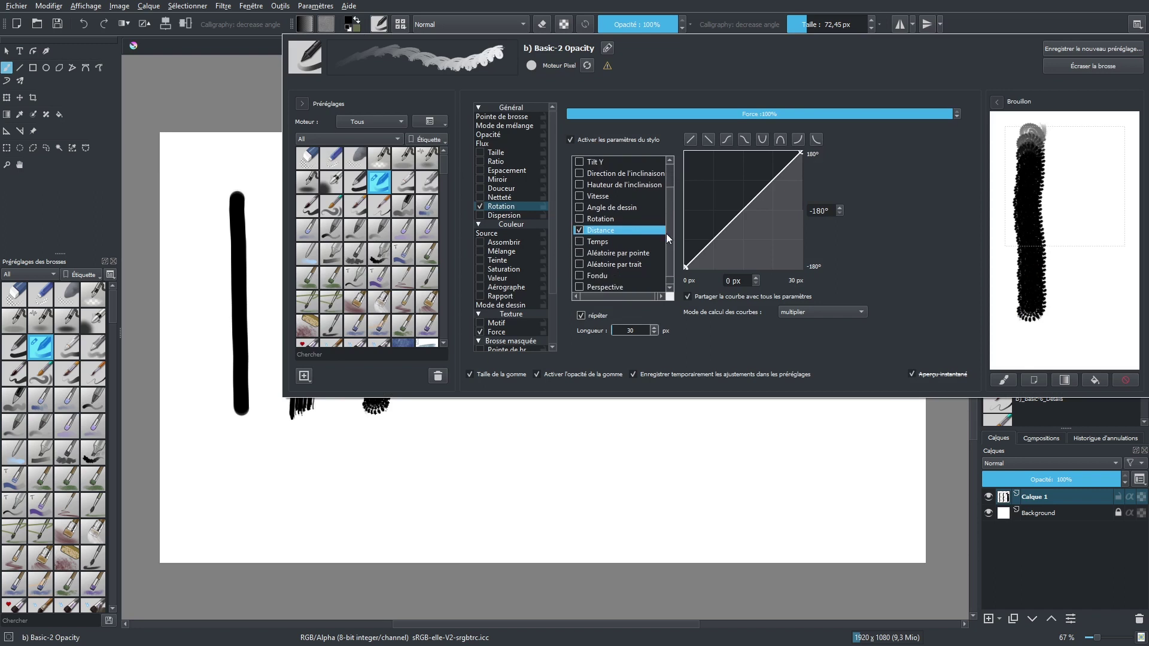
click(617, 332)
drag(616, 335, 619, 330)
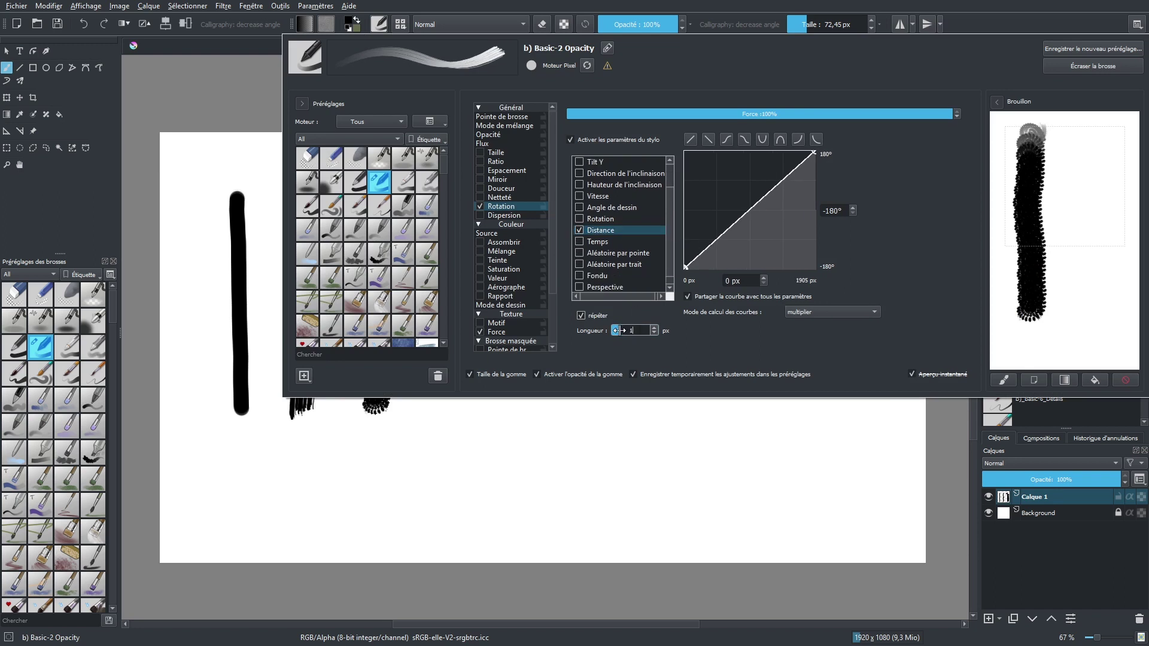
key(Return)
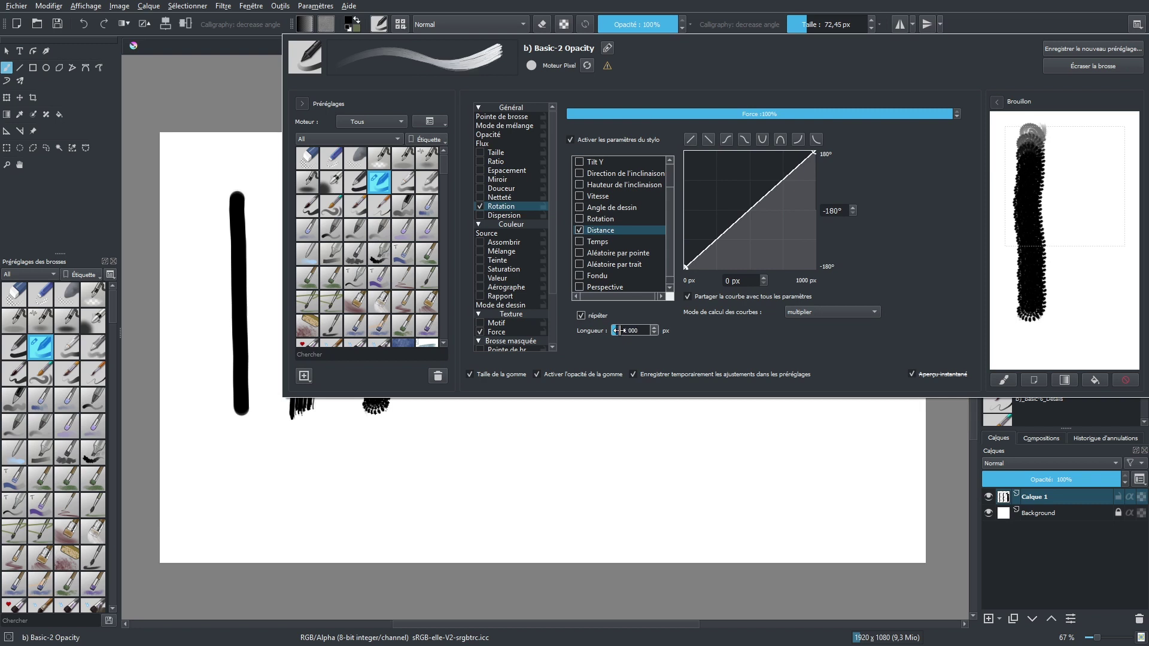
- Test the longer rotation distance in the scratchpad and paint a fourth vertical stroke on the canvas
drag(1079, 121, 1077, 267)
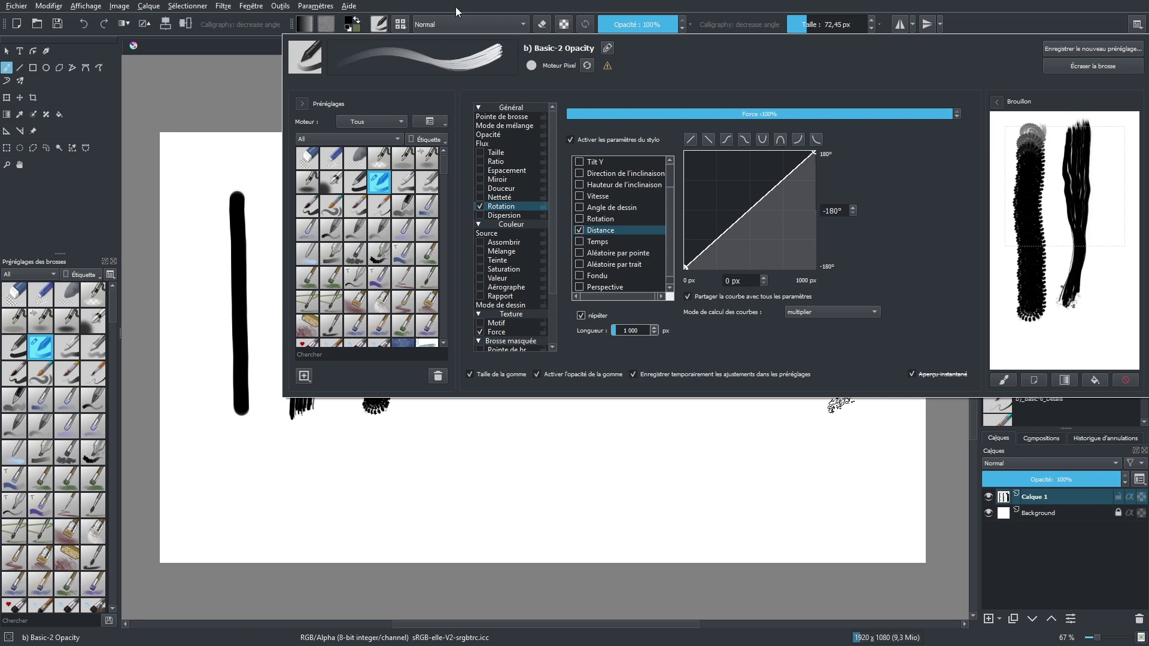
click(455, 6)
drag(446, 178, 454, 424)
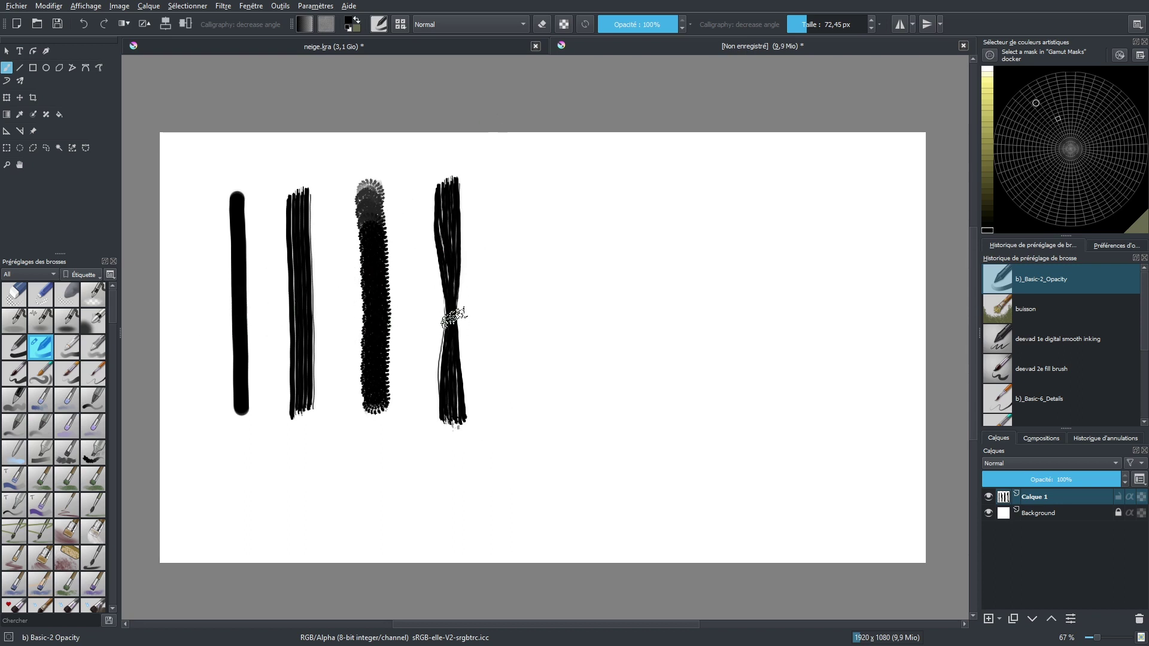
- Turn off the brush's Rotation option and enable Mélange driven by Pression
click(374, 27)
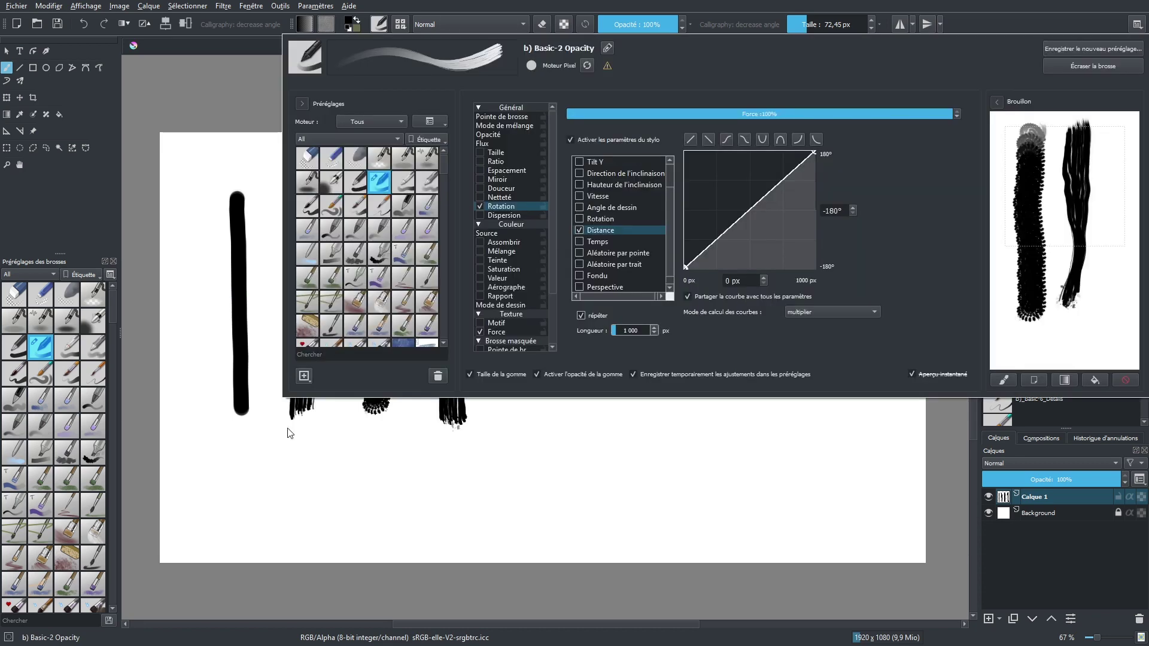
click(479, 207)
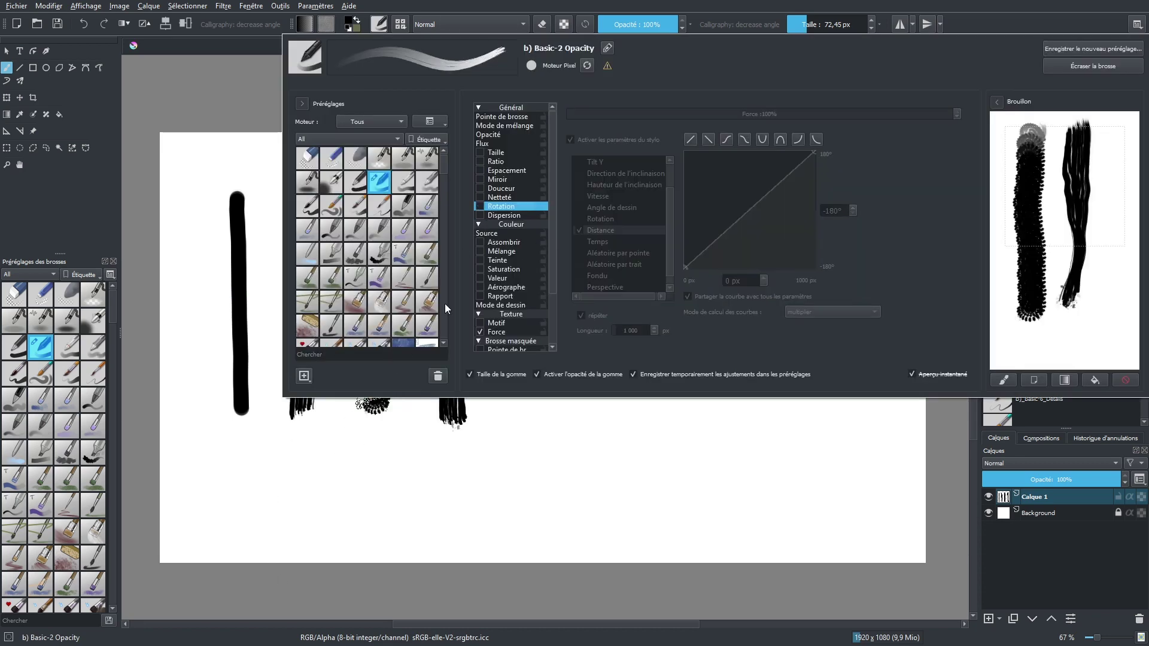
click(479, 260)
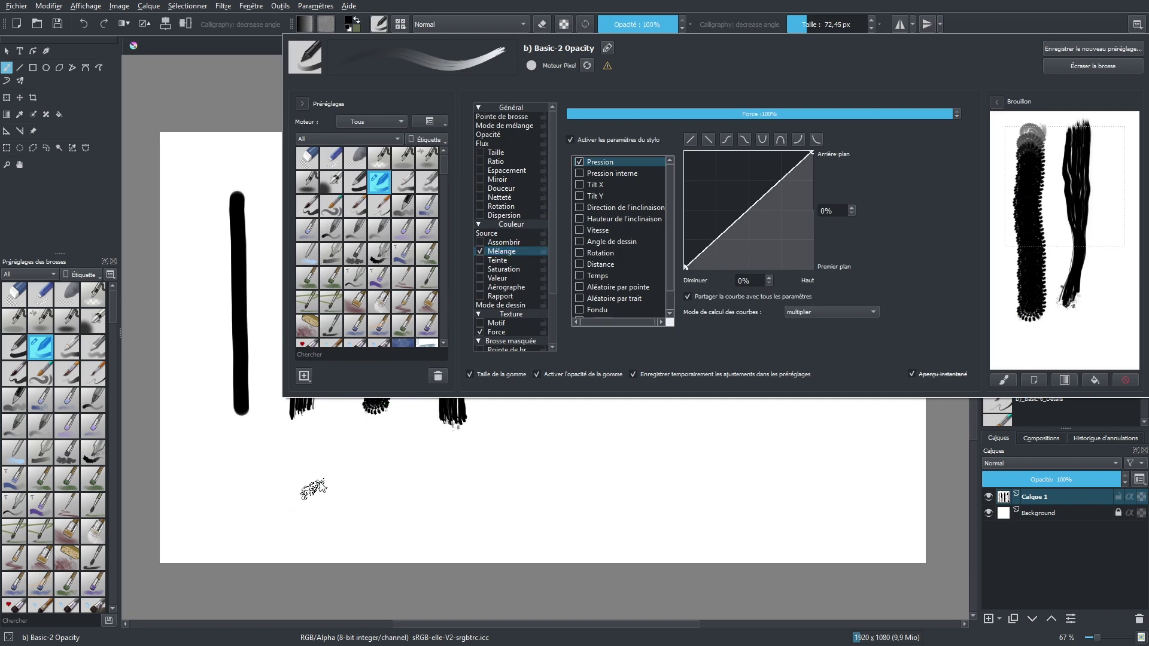
click(673, 41)
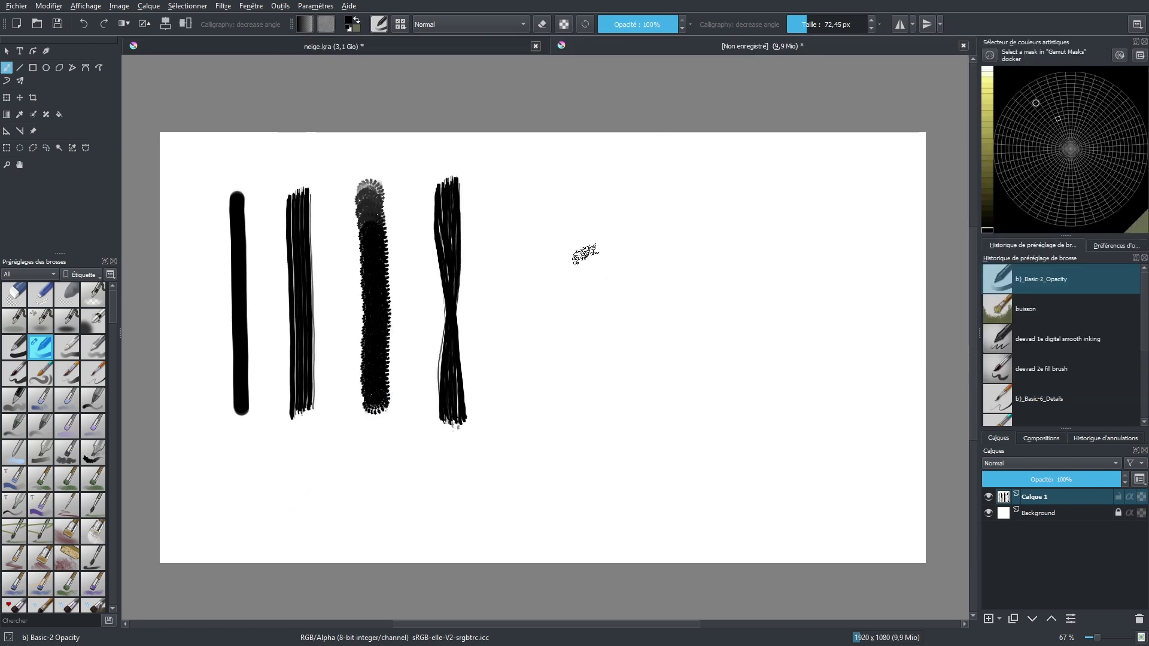
- Set light blue as the foreground and orange as the background colour, and paint a fifth vertical stroke using the pressure-driven blend
click(987, 122)
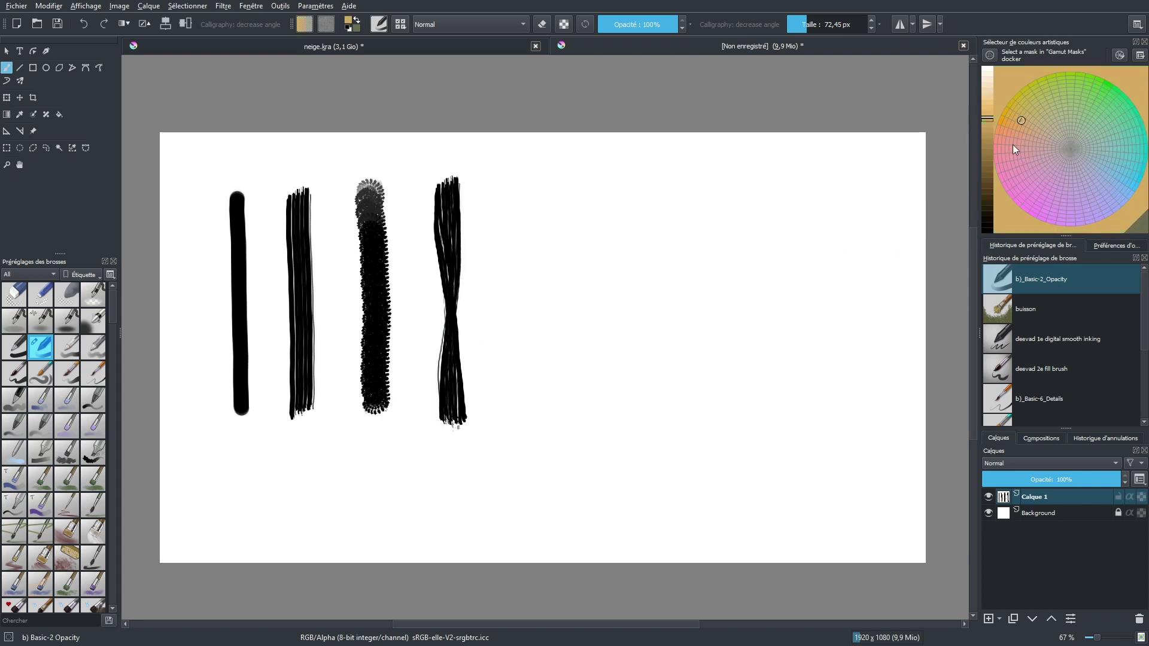
click(988, 158)
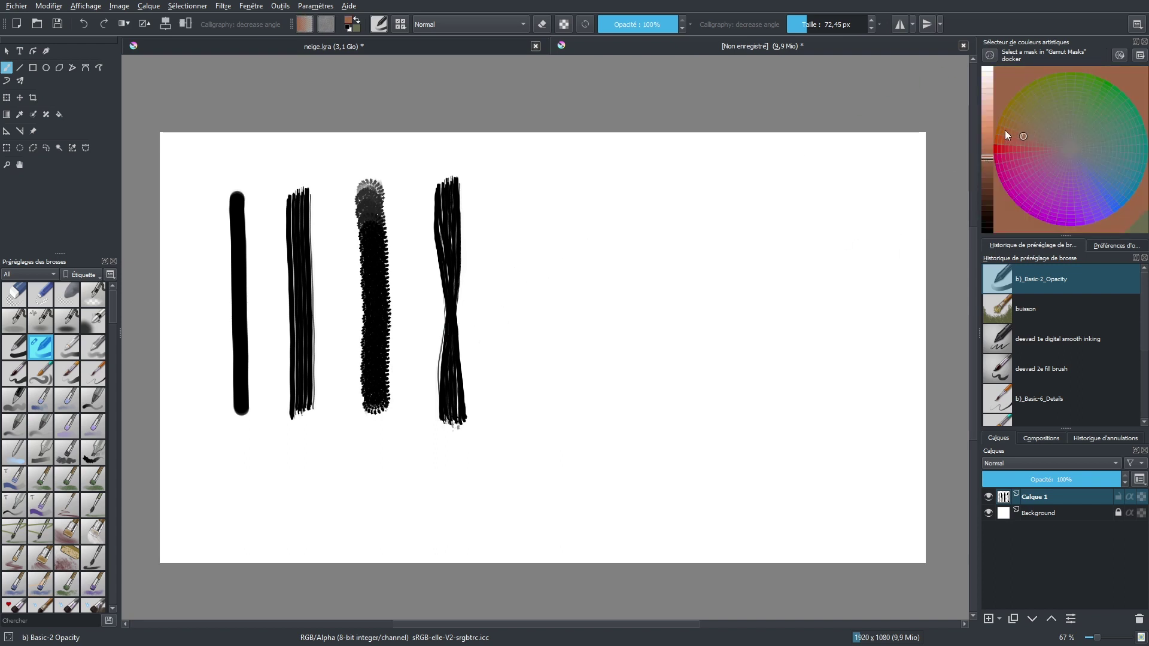
click(1004, 131)
click(1058, 118)
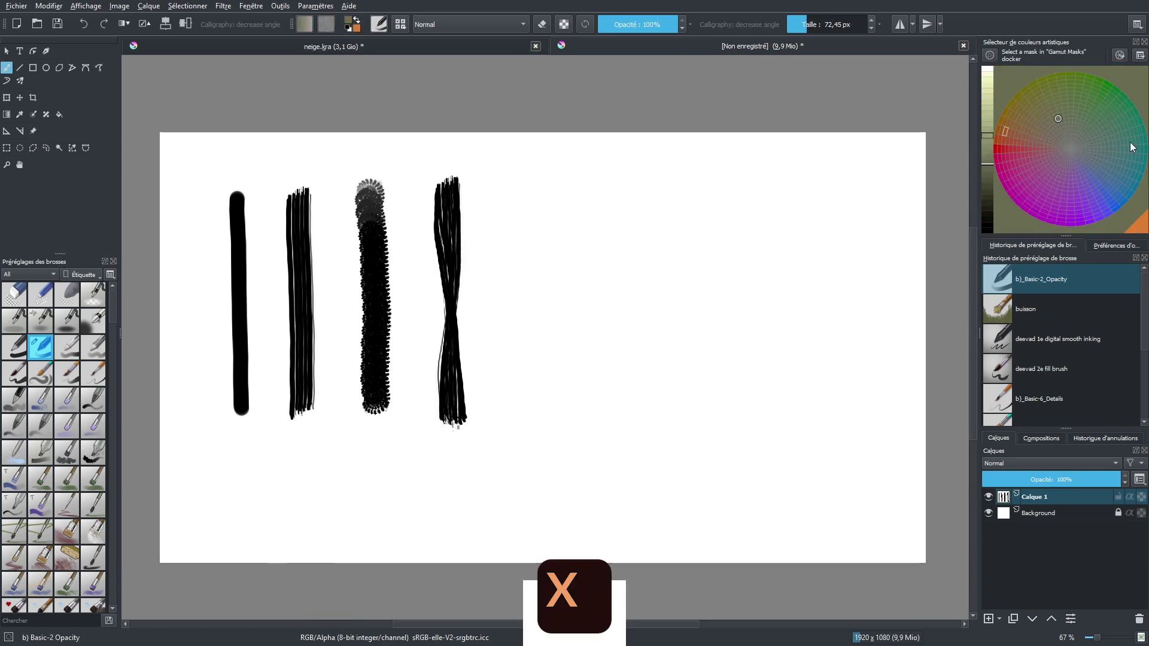
click(986, 135)
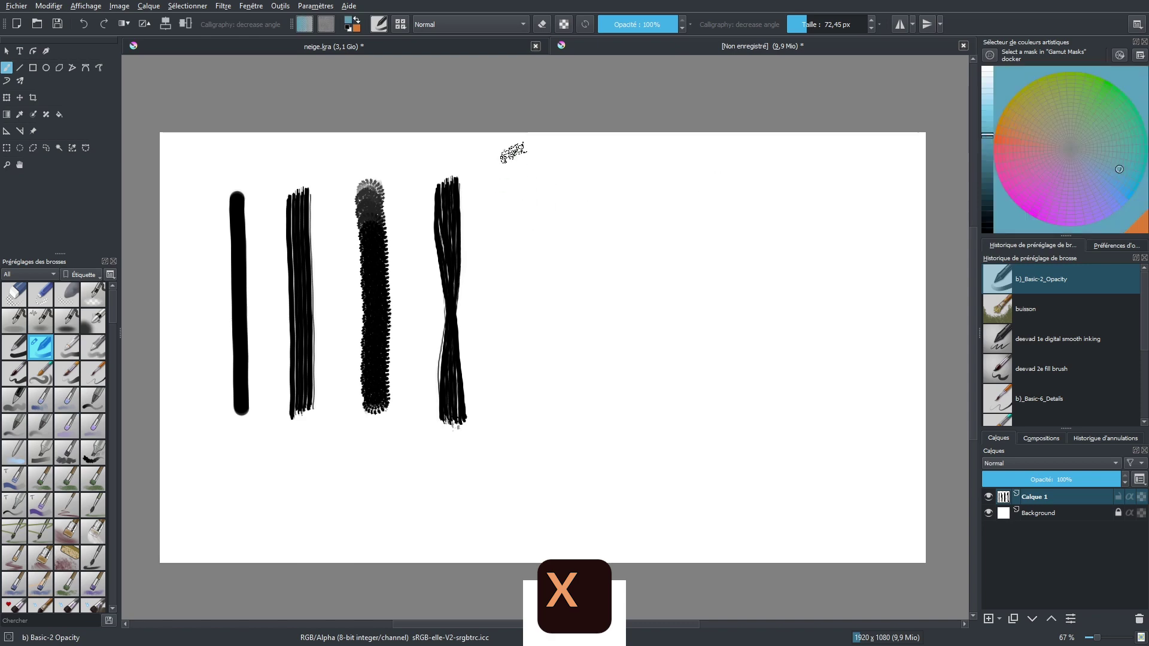
mouse_move(505, 178)
mouse_down()
mouse_move(503, 426)
mouse_move(533, 172)
mouse_up()
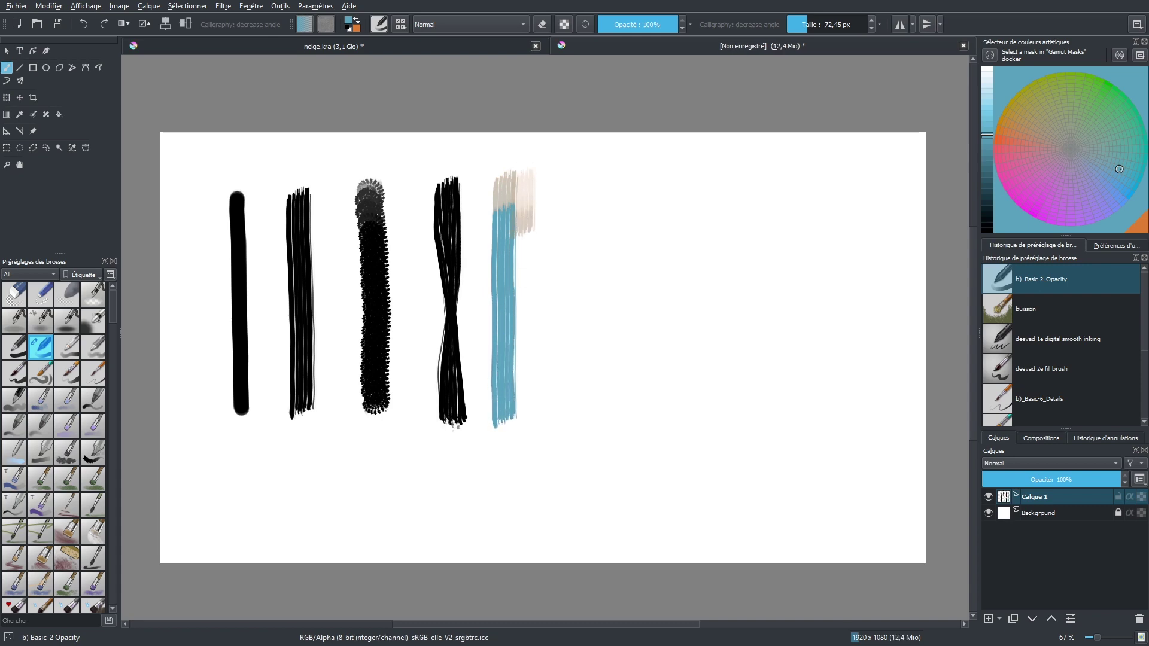
drag(524, 228, 519, 428)
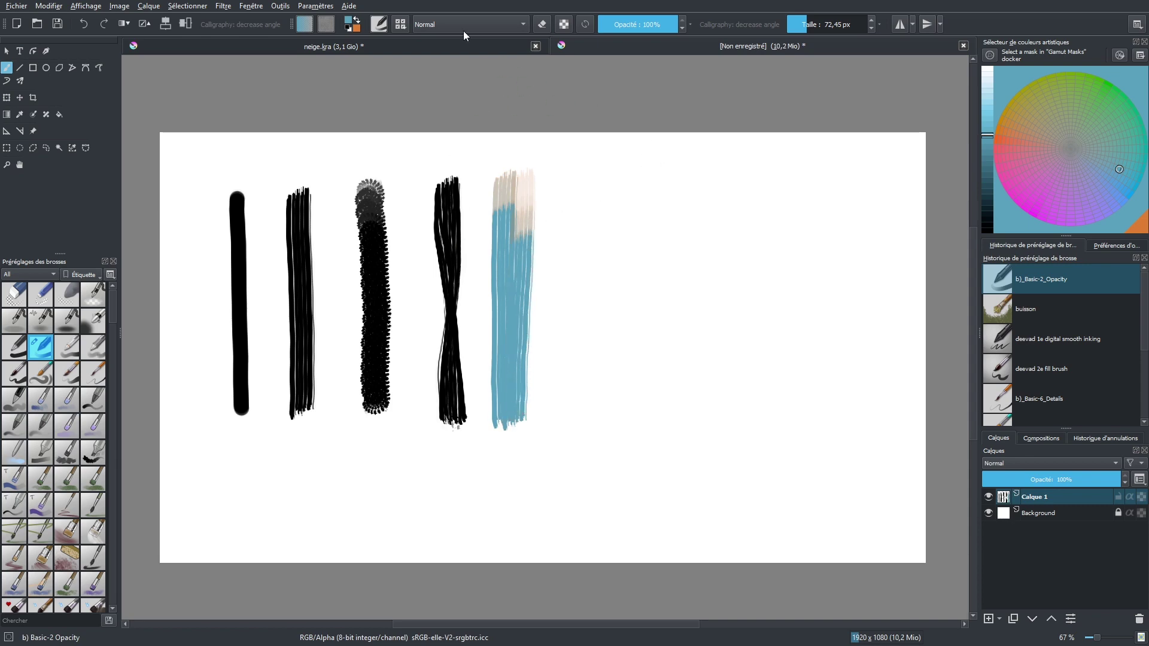
- Lower the strength (Force) of Mélange to 50% and paint a sixth vertical stroke on the canvas
click(379, 24)
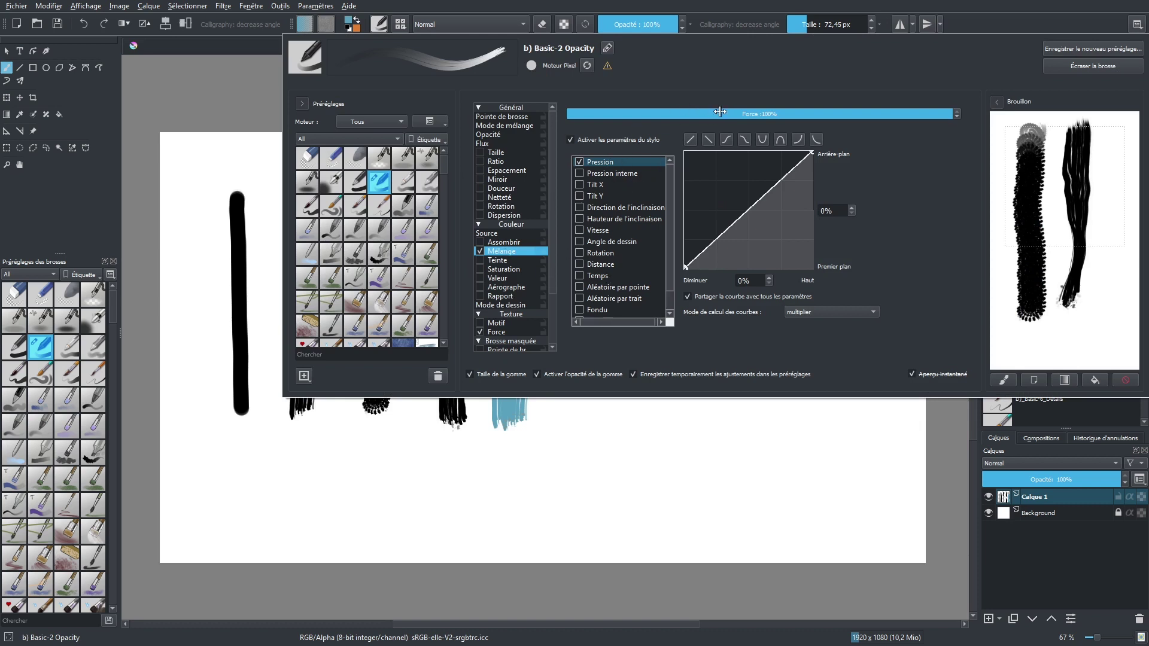
mouse_move(768, 113)
mouse_down()
mouse_move(688, 115)
mouse_move(761, 118)
mouse_move(739, 121)
mouse_up()
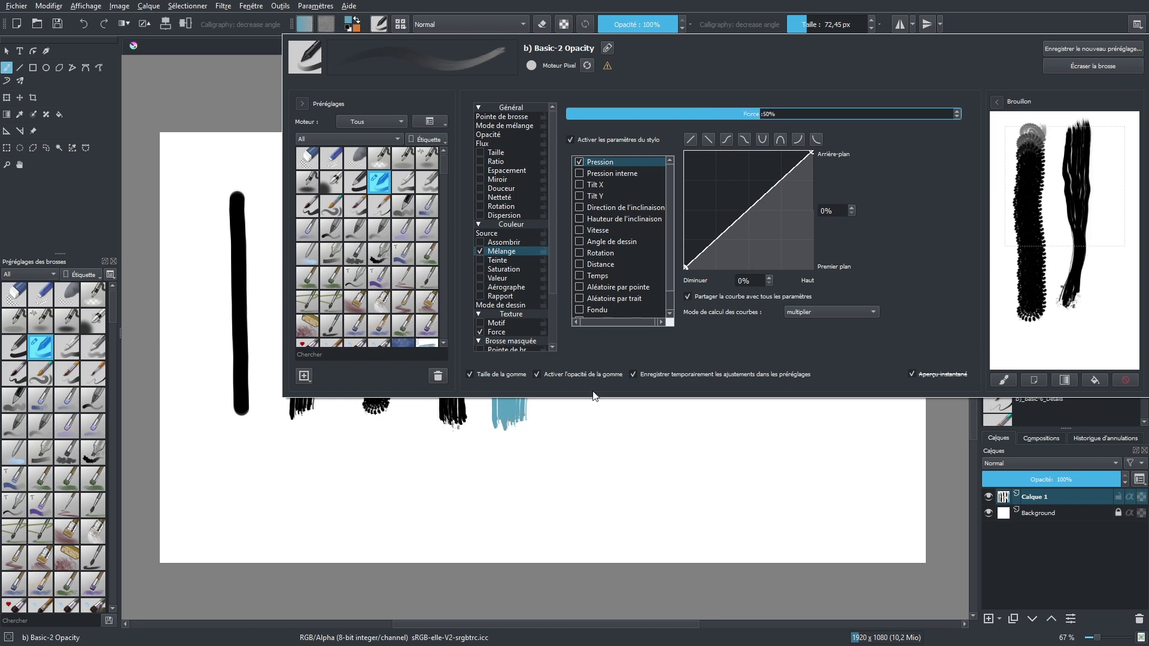
click(588, 426)
mouse_move(554, 173)
mouse_down()
mouse_move(566, 174)
mouse_move(569, 198)
mouse_move(550, 248)
mouse_move(564, 413)
mouse_up()
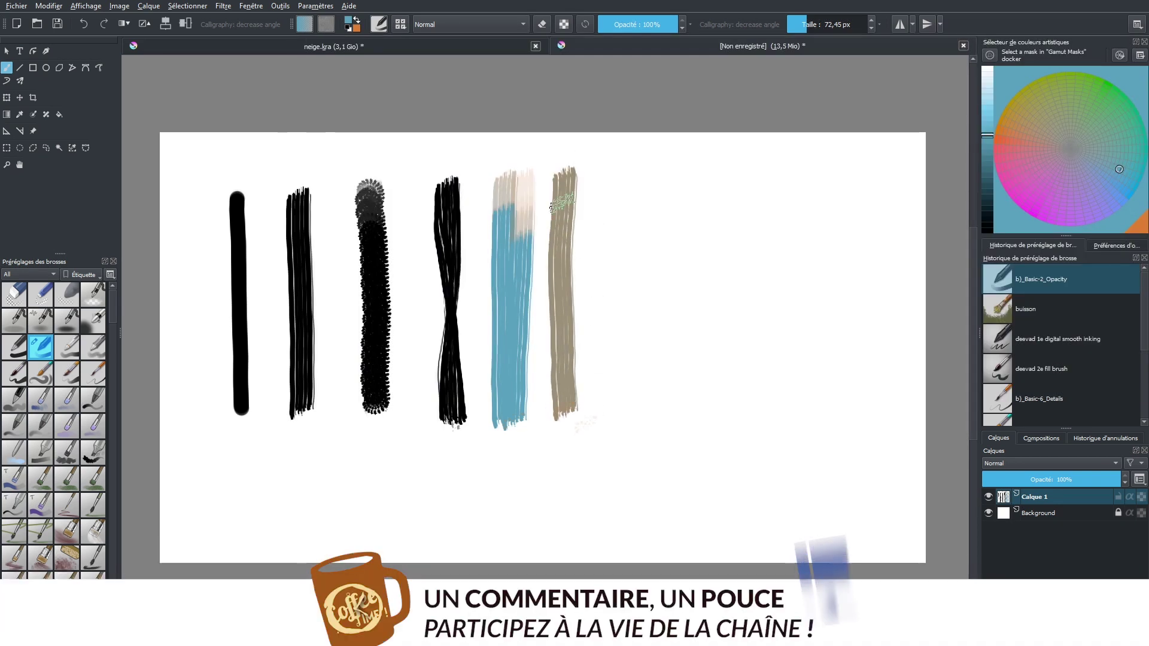
mouse_move(568, 172)
mouse_down()
mouse_move(578, 192)
mouse_move(569, 426)
mouse_up()
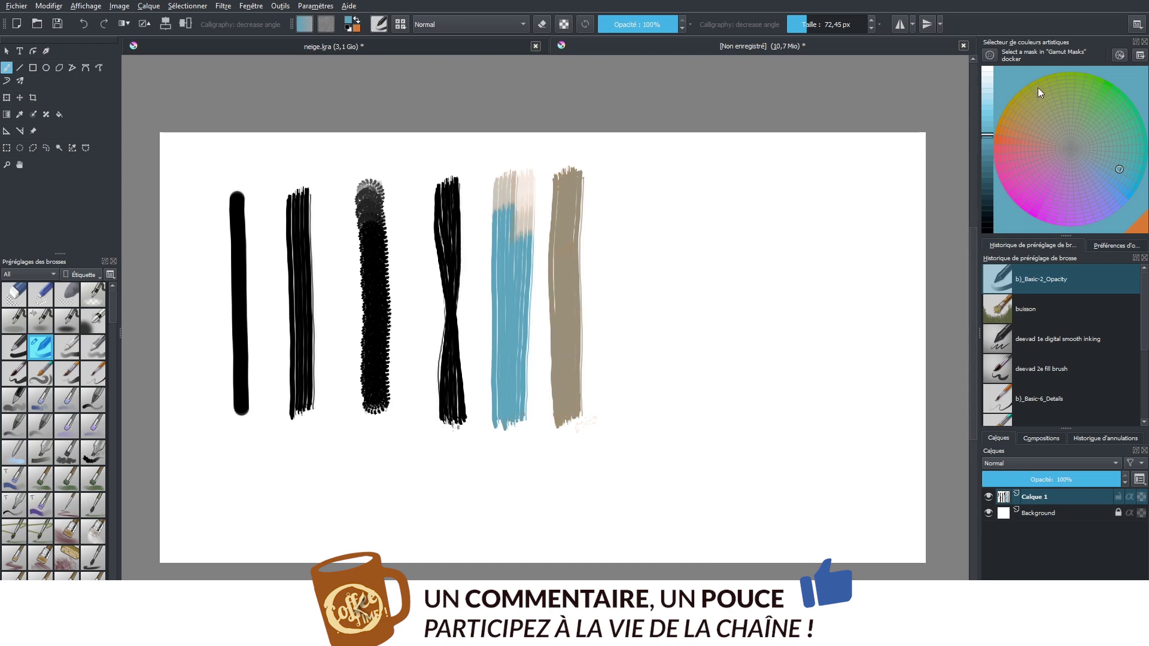
- Change the foreground colour to bright yellow and paint a seventh vertical stroke beside the beige one
click(986, 85)
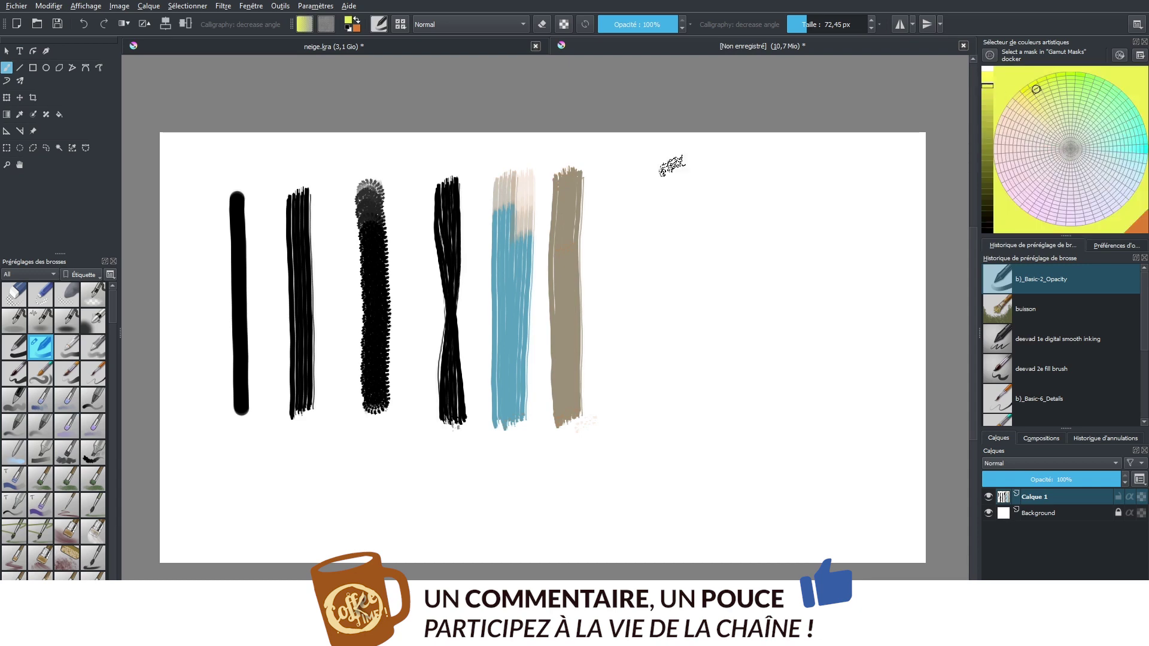
drag(612, 175, 616, 428)
drag(613, 177, 616, 385)
- Raise the strength (Force) of Mélange to 66% and paint the upper part of an eighth vertical stroke
click(378, 24)
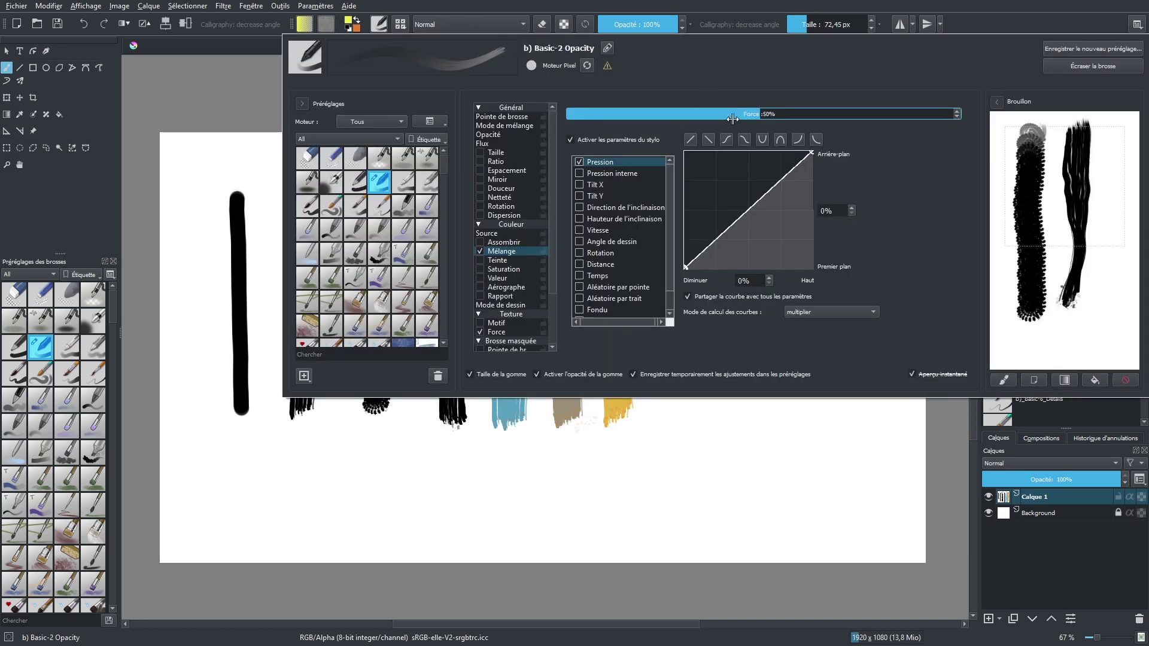
drag(772, 113, 830, 113)
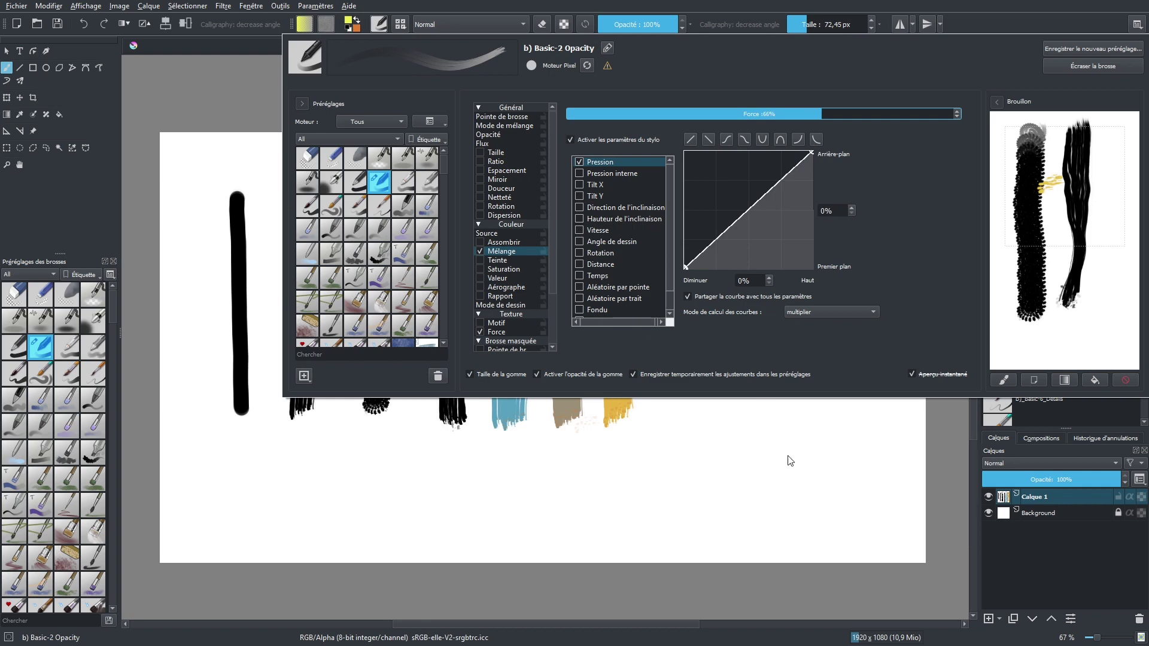
click(717, 8)
drag(673, 180, 673, 312)
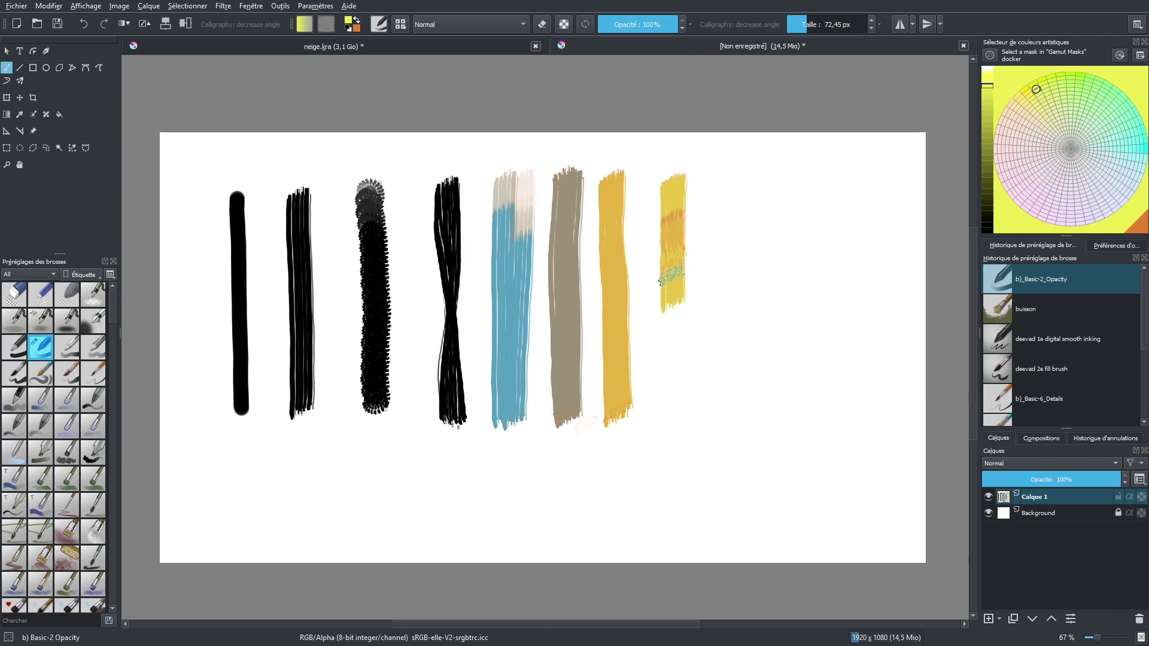
- Swap the foreground and background colours and extend the eighth stroke downward with strokes and single dabs
key(x)
drag(670, 308, 671, 362)
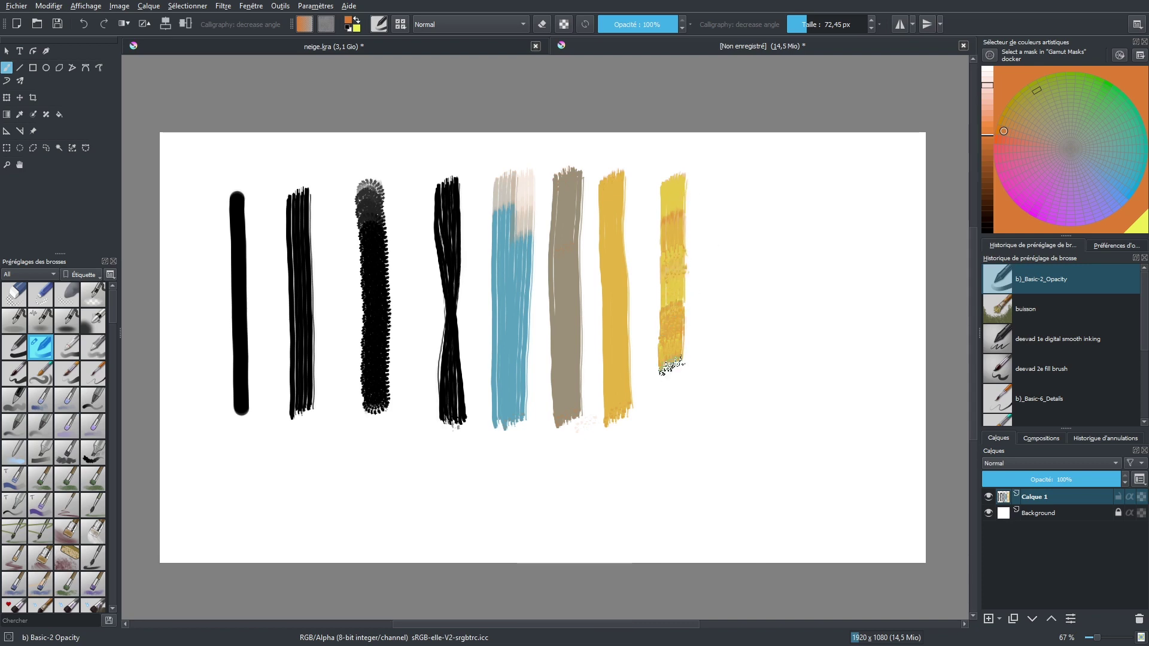
click(671, 366)
click(673, 367)
click(667, 382)
click(668, 394)
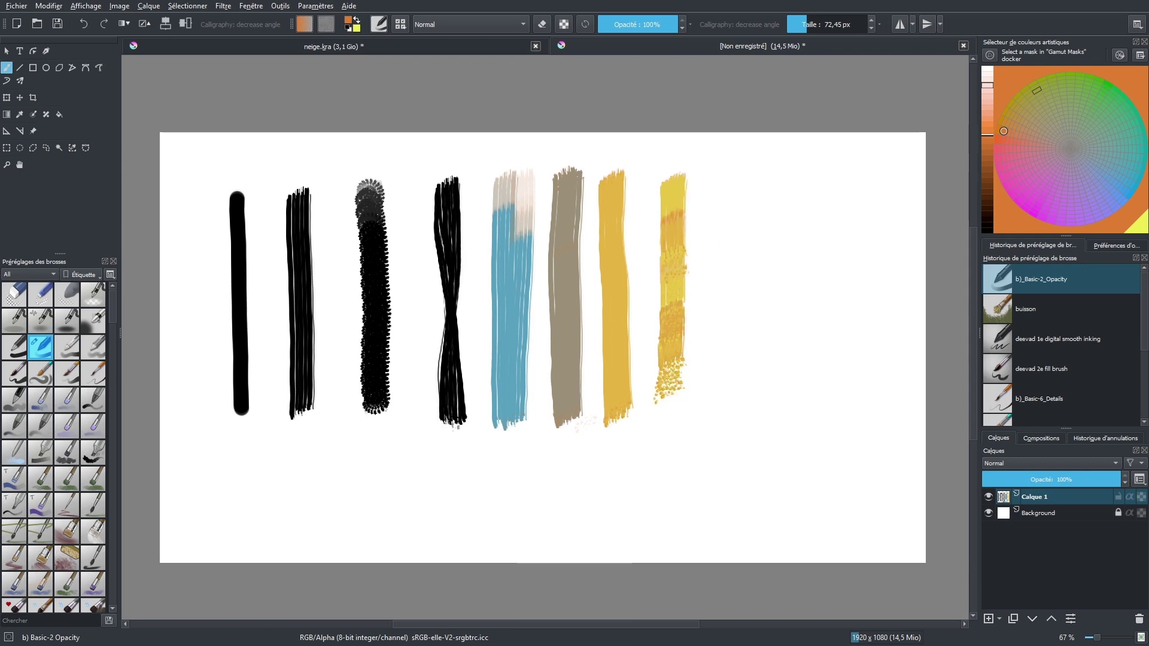
drag(673, 358, 671, 415)
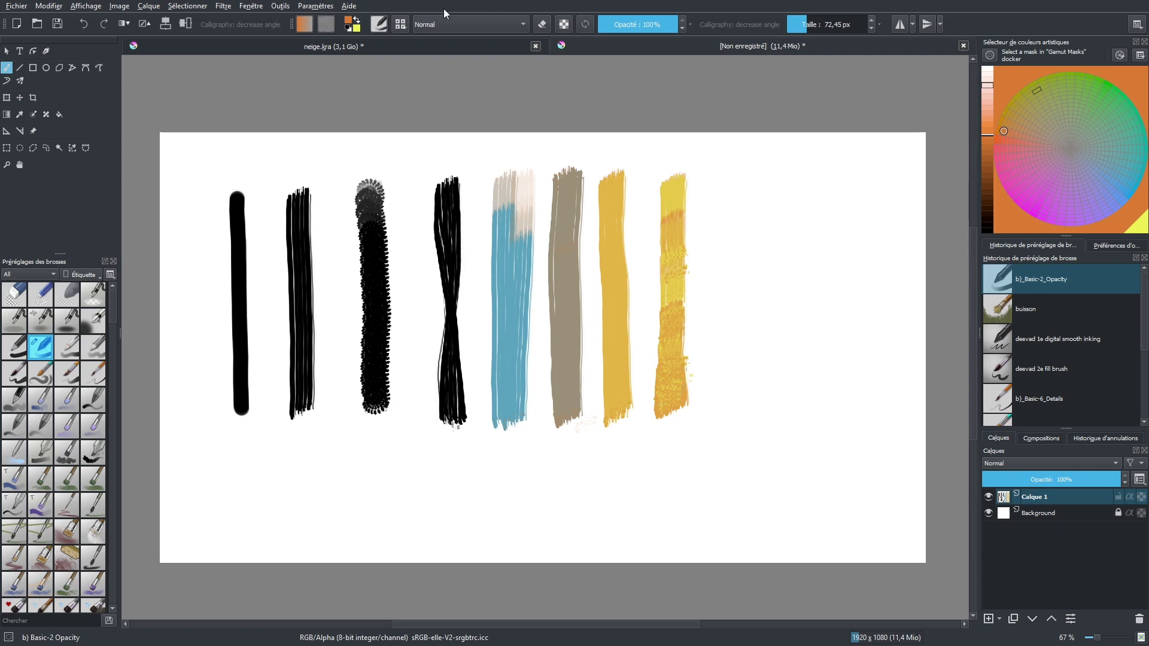
- Turn the brush's Rotation option back on alongside Mélange
key(F5)
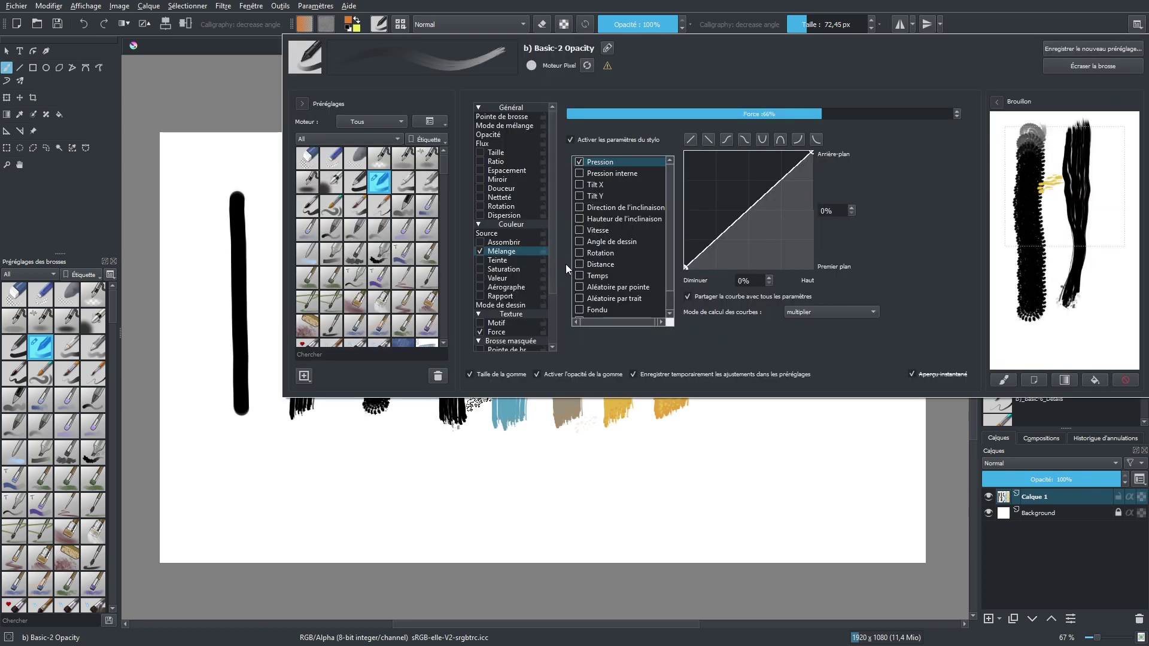
click(480, 206)
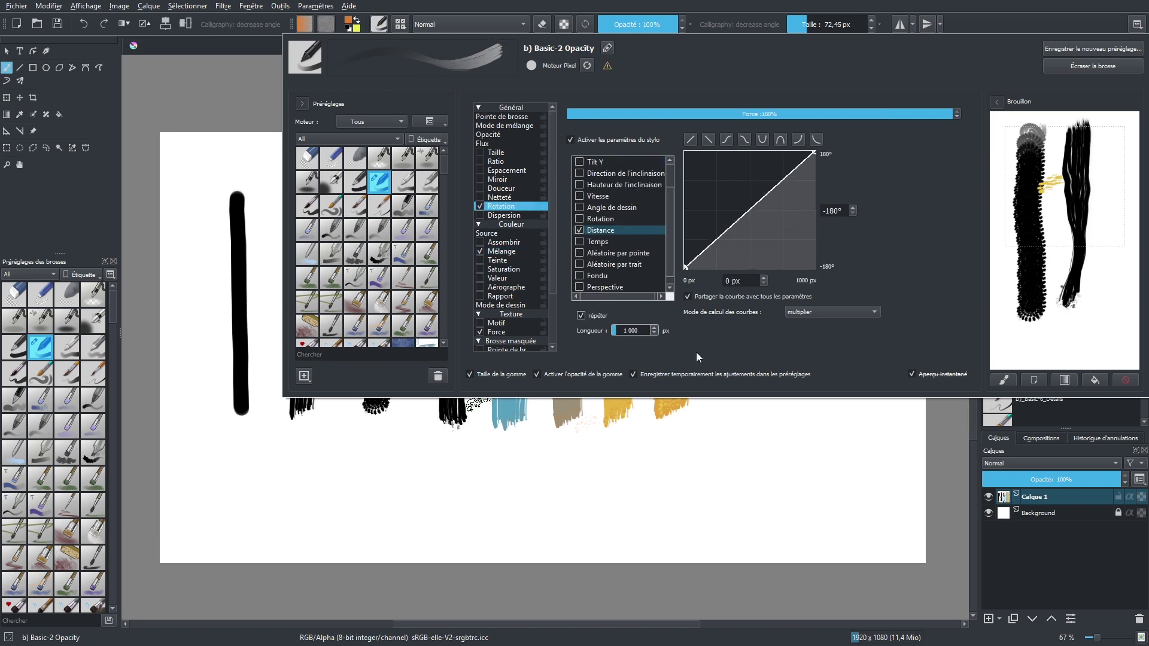
click(698, 418)
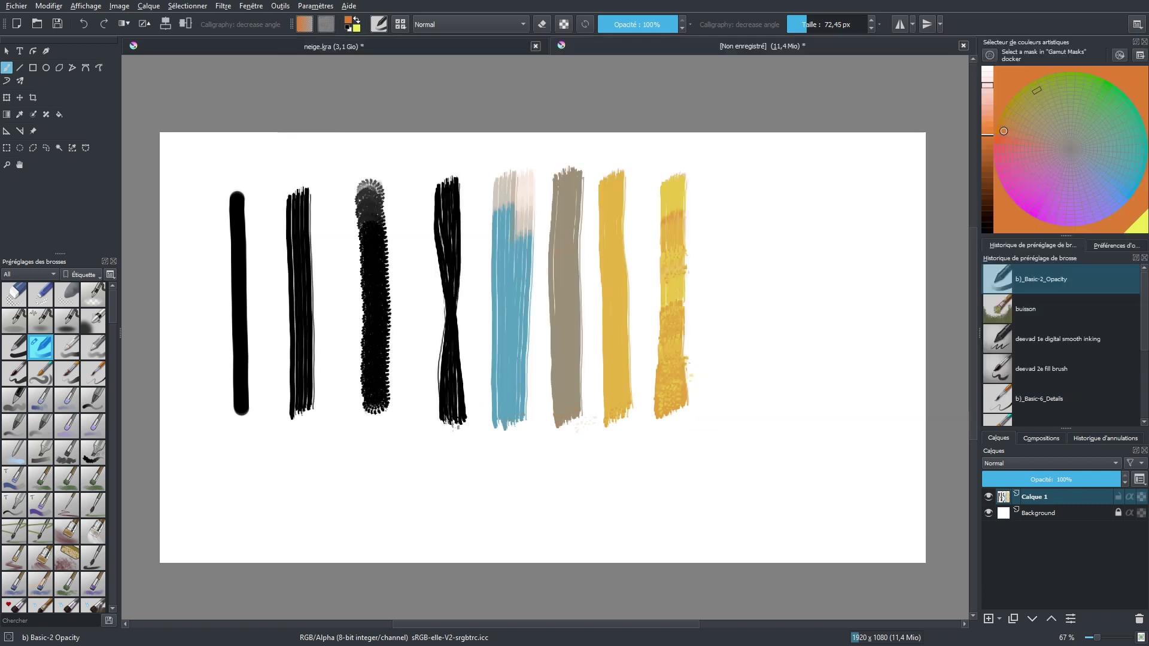
- Set the background colour to brown and the foreground colour to purple
click(985, 172)
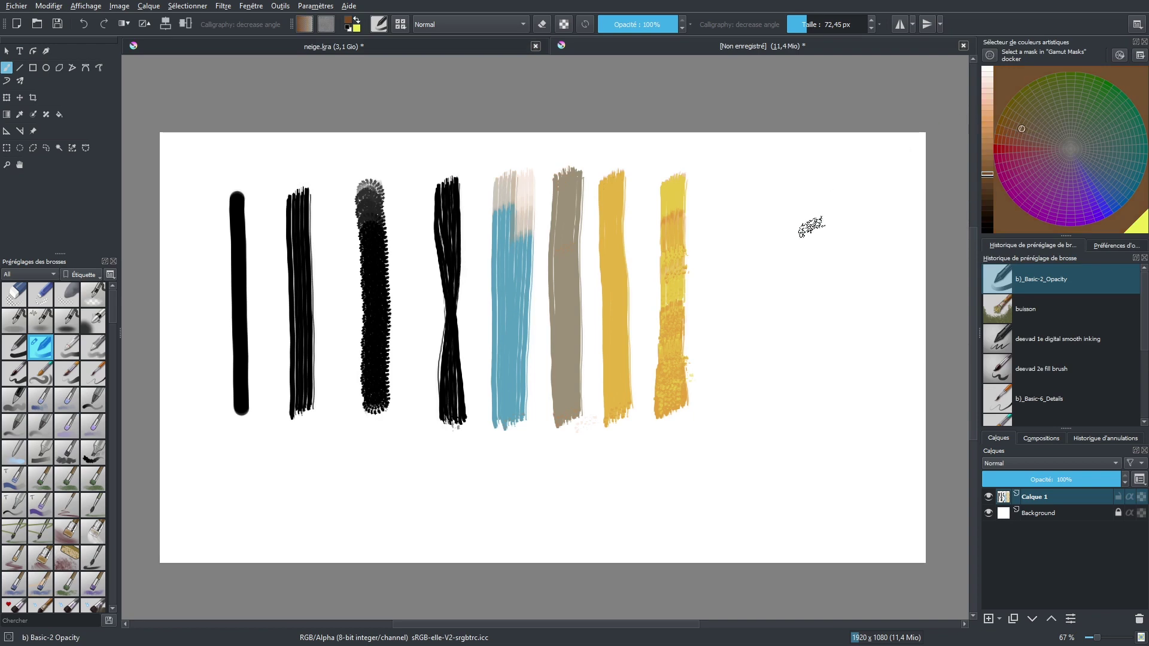
click(987, 84)
click(1072, 189)
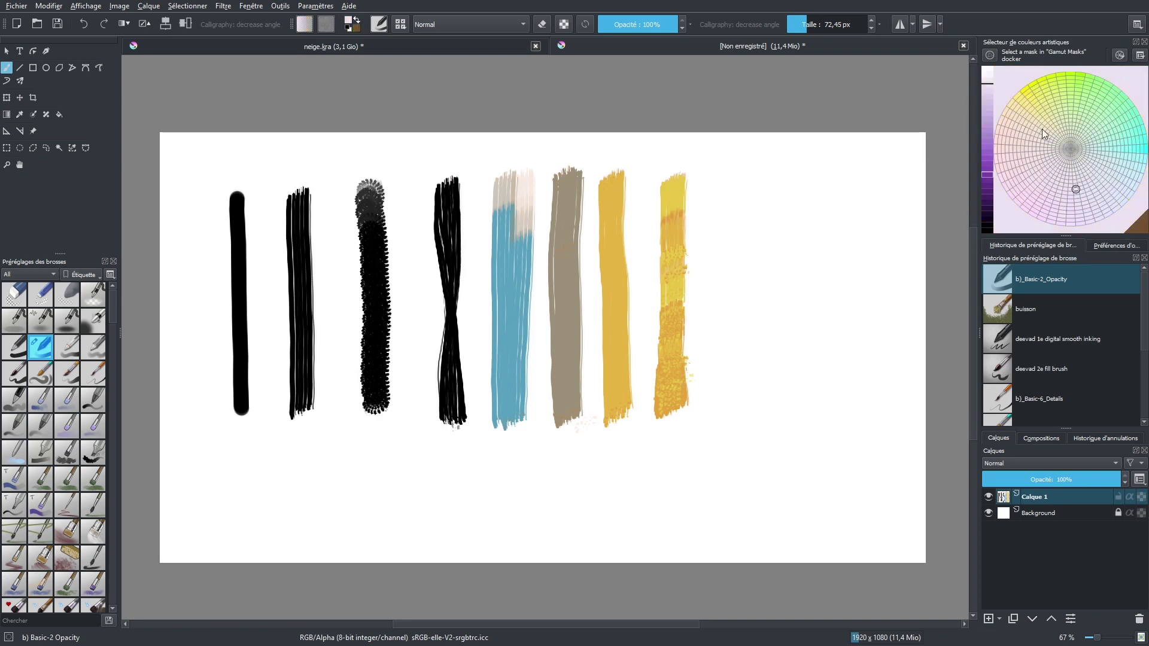
click(986, 151)
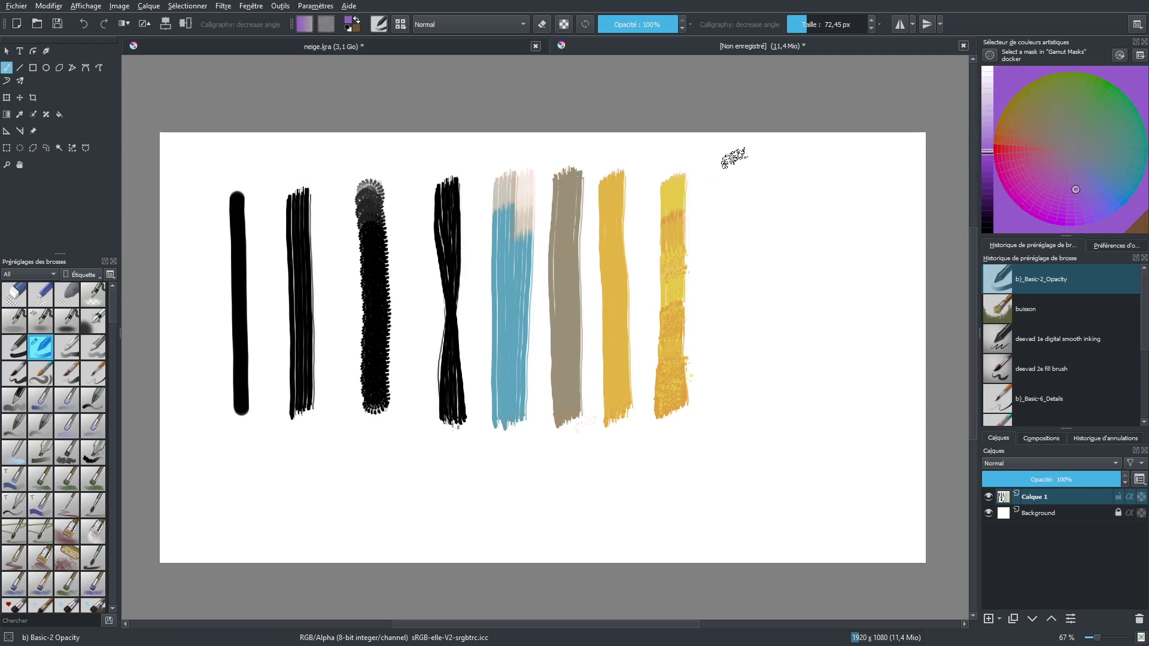
- Paint a ninth vertical stroke in purple, swapping the foreground and background colours for its lower part
mouse_move(730, 181)
mouse_down()
mouse_move(730, 336)
mouse_move(724, 282)
mouse_move(716, 328)
mouse_move(738, 262)
mouse_move(732, 351)
mouse_move(731, 263)
mouse_up()
key(x)
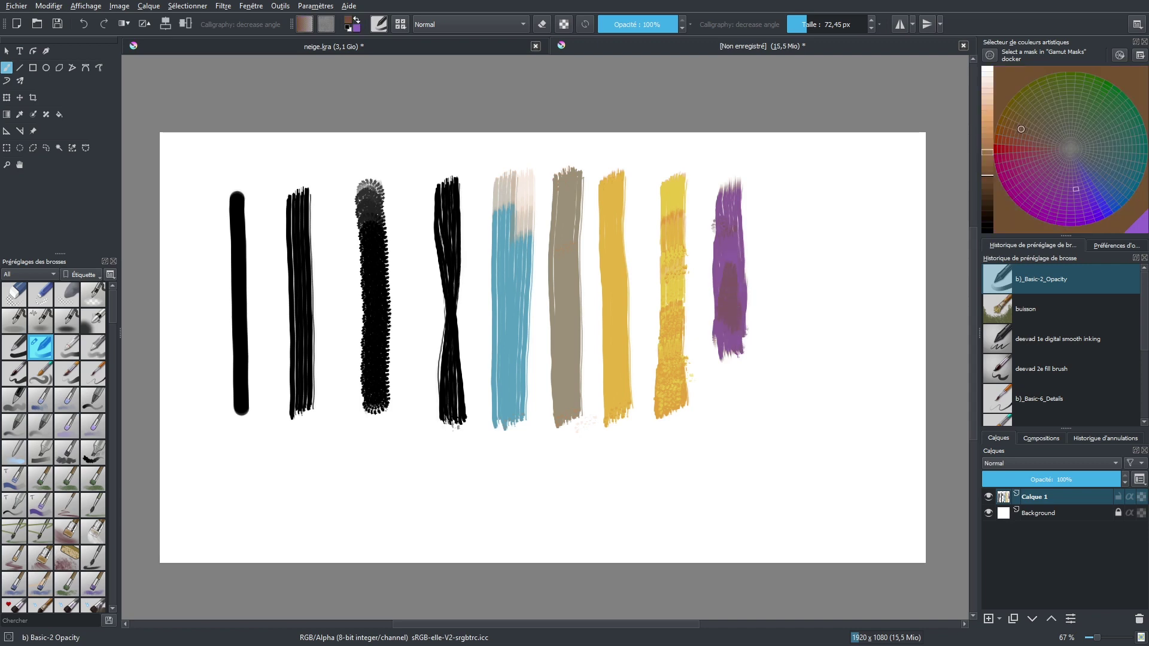
drag(729, 344, 725, 413)
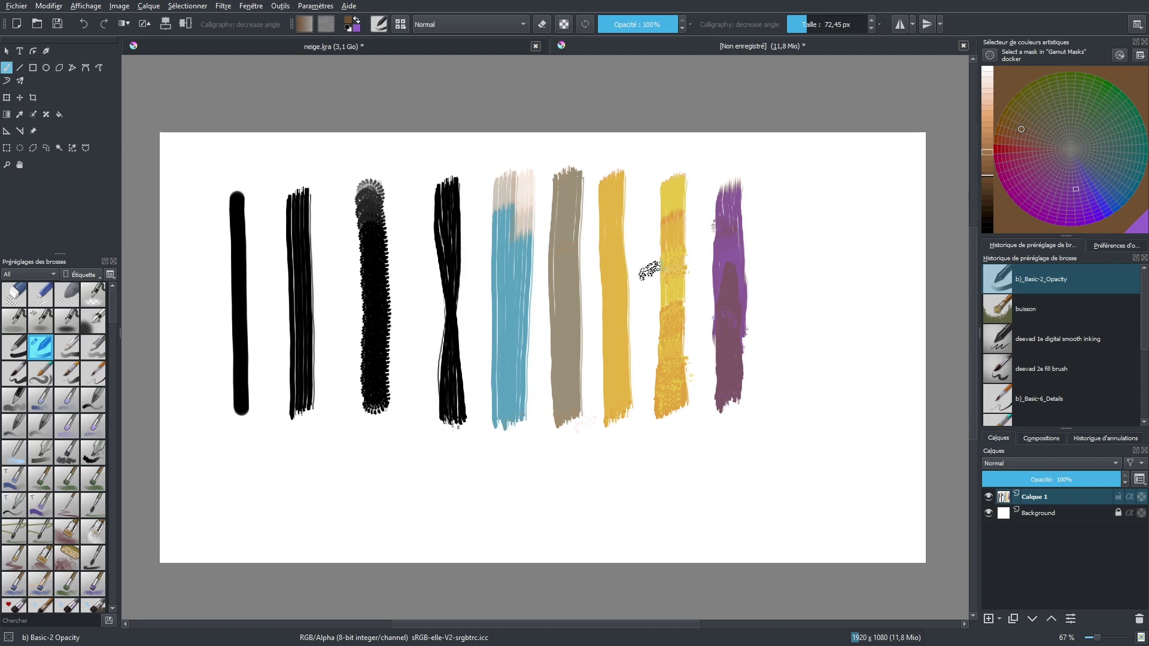
- Clear the brush editor's scratchpad and enable the Dispersion option, toggling its Axe X and Axe Y settings
click(379, 25)
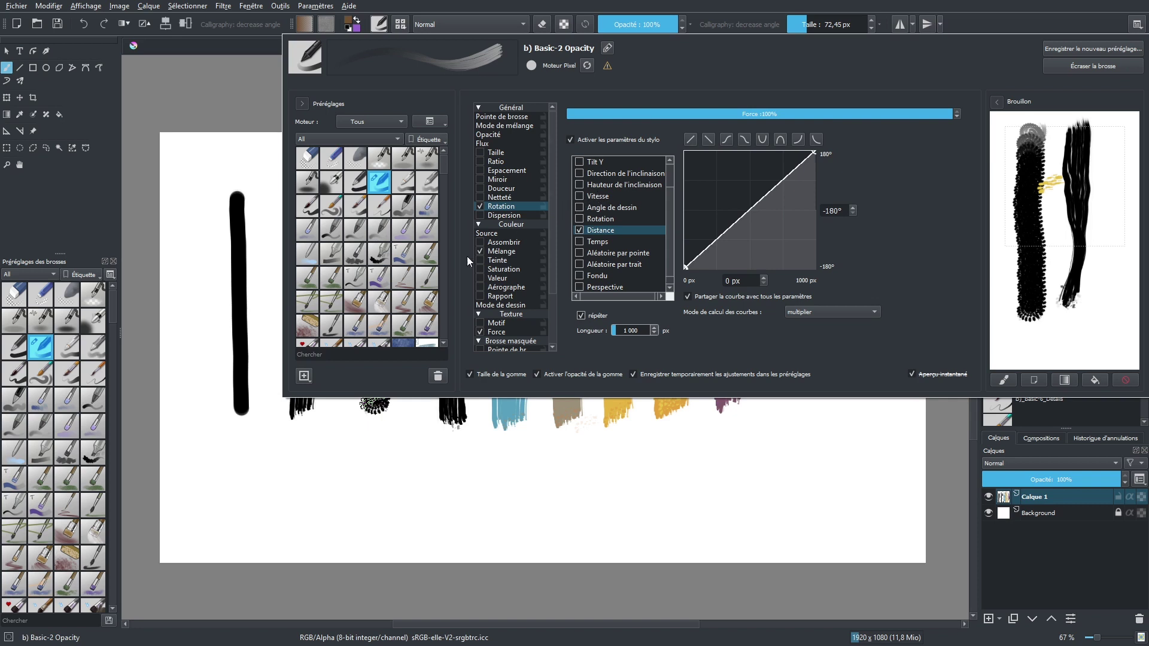
click(1125, 380)
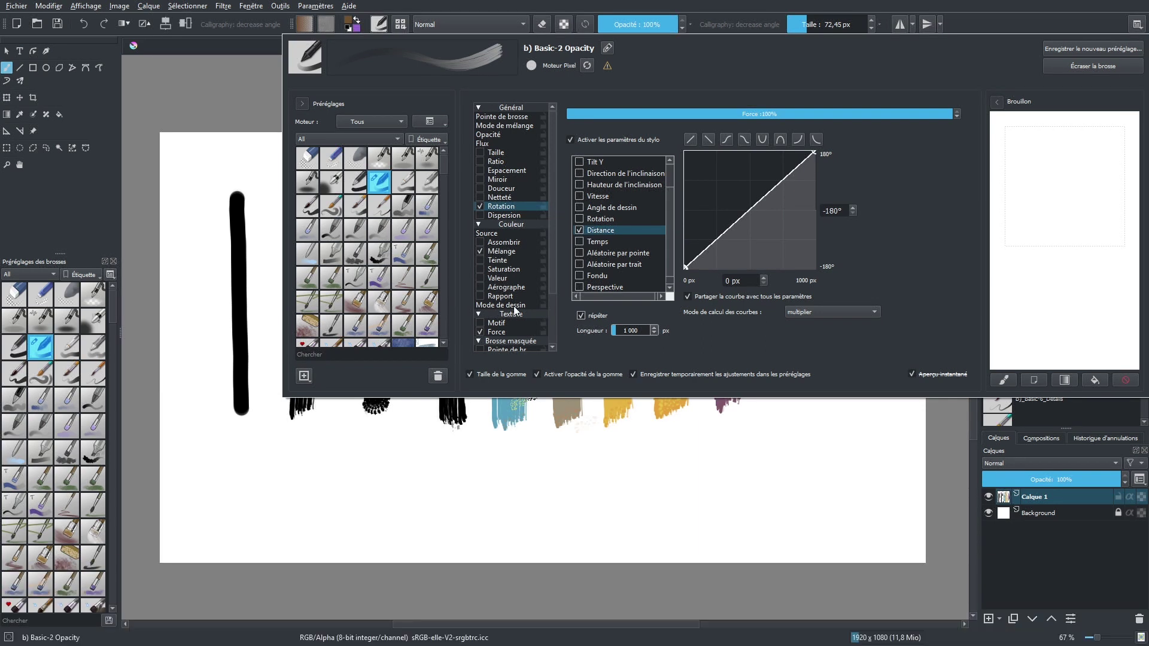
click(479, 215)
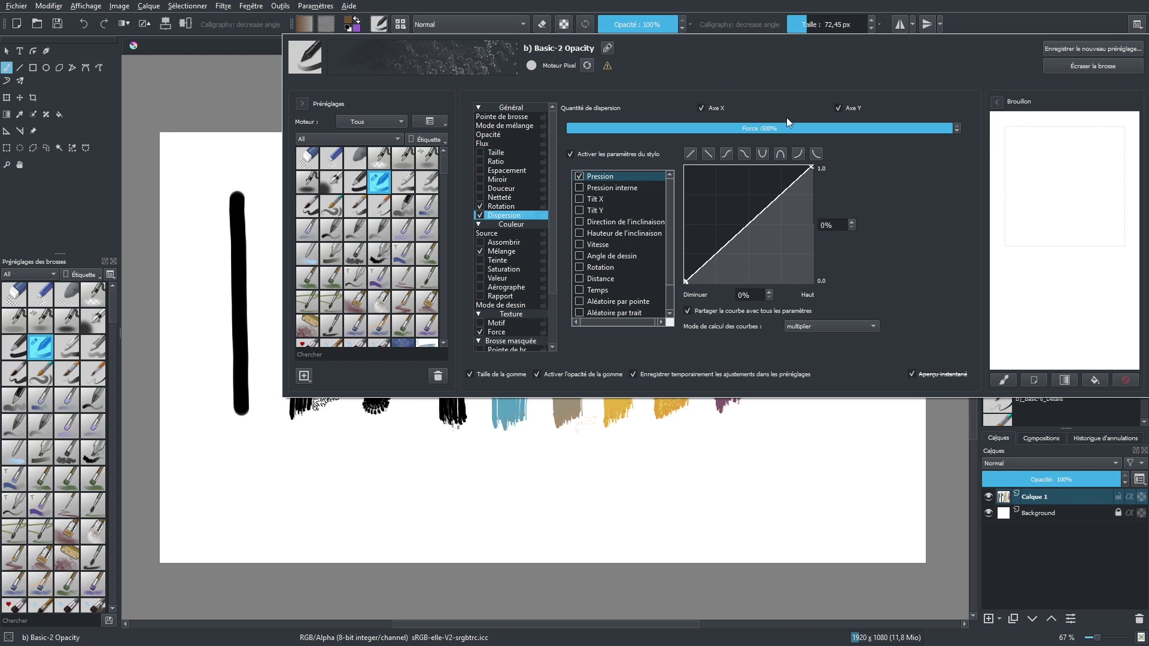
click(700, 108)
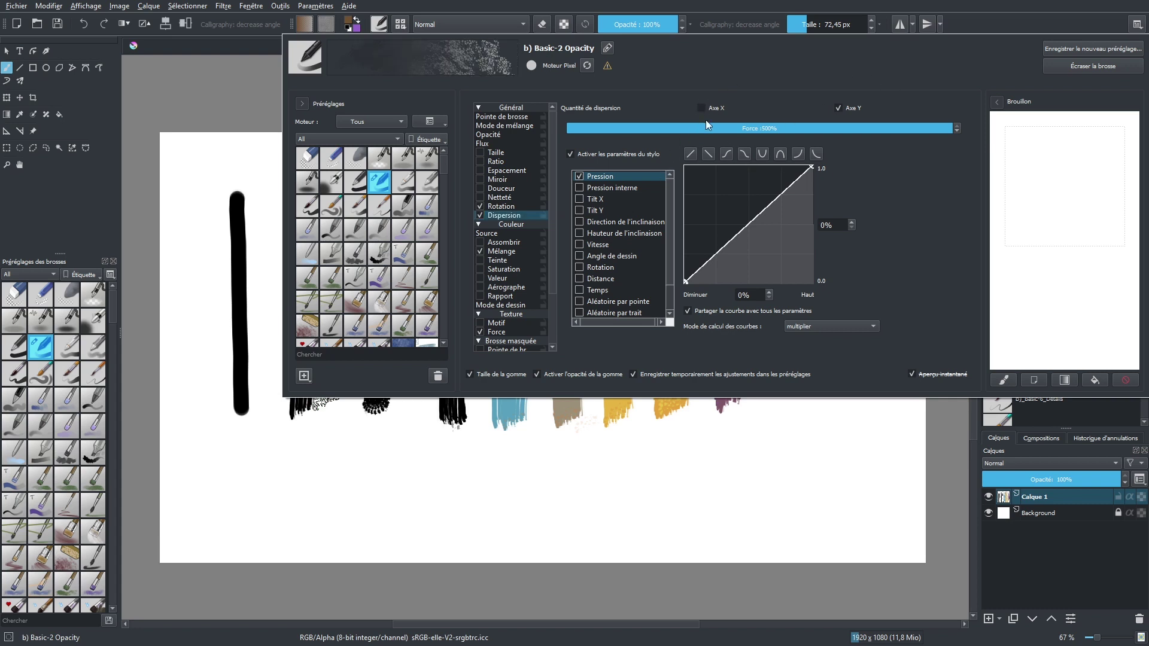
click(838, 109)
- Drive the brush's Rotation by Pression and test the scattered marks in the scratchpad at a brush size of 28,04 px
click(501, 206)
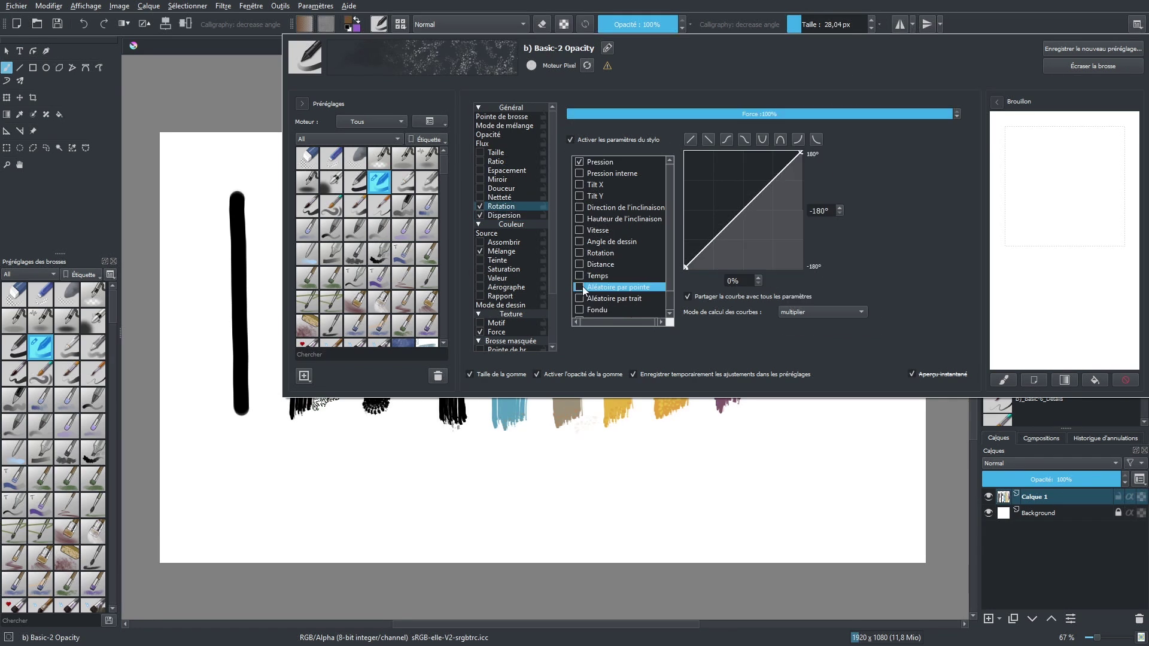
mouse_move(993, 174)
mouse_down()
mouse_move(1065, 263)
mouse_move(1131, 251)
mouse_move(1017, 156)
mouse_move(1038, 258)
mouse_move(1017, 287)
mouse_move(1125, 198)
mouse_move(1088, 250)
mouse_move(1098, 214)
mouse_move(1040, 224)
mouse_move(1095, 150)
mouse_move(1068, 183)
mouse_move(1123, 146)
mouse_up()
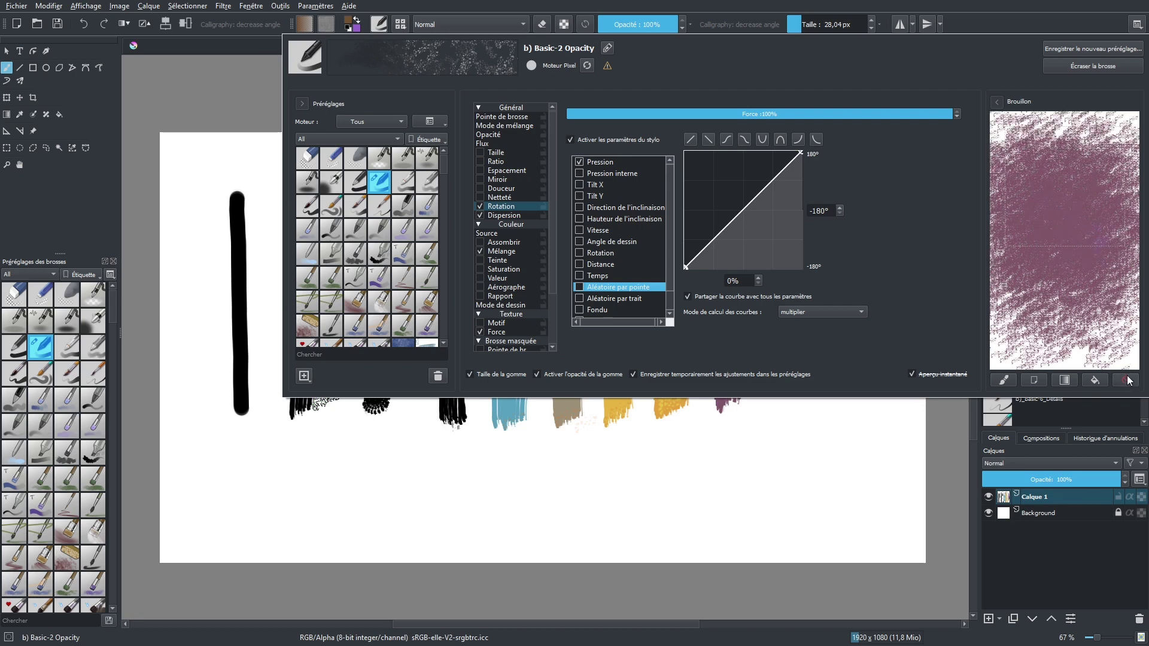
click(1129, 380)
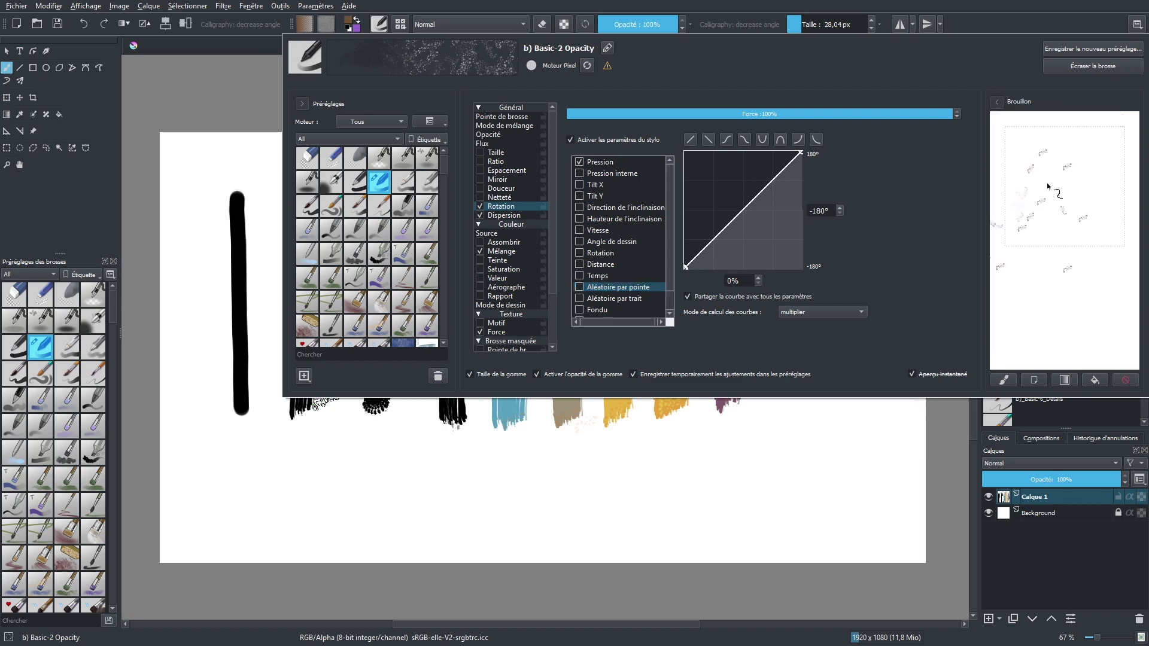
drag(1046, 185, 1048, 243)
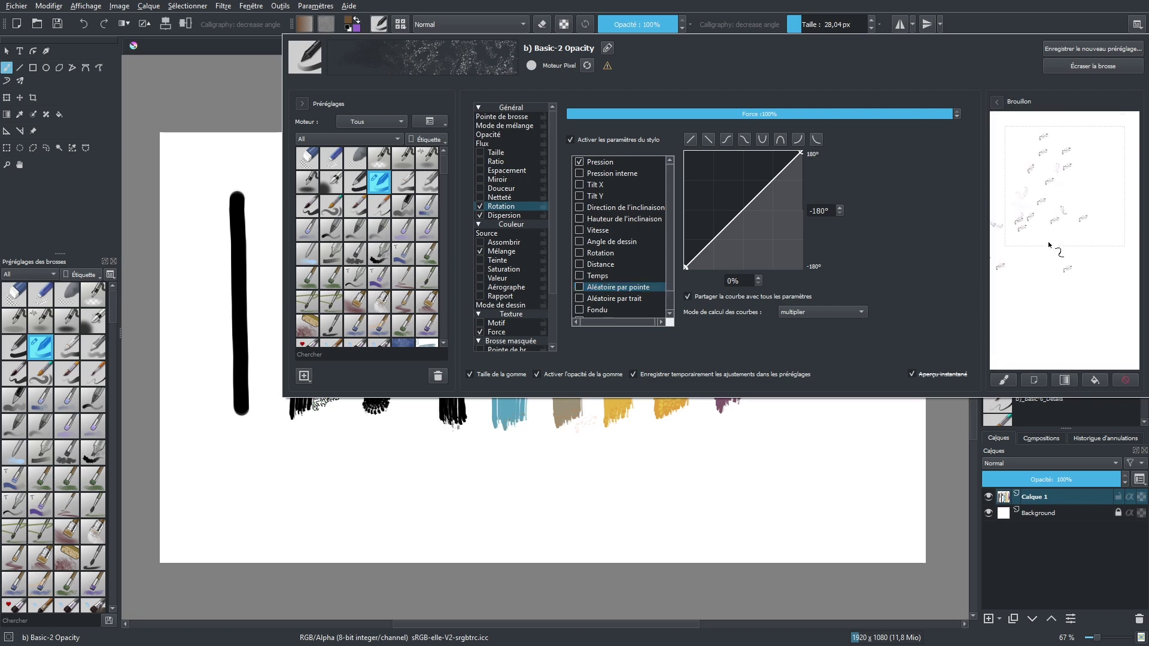
- Clear the scratchpad and add the Aléatoire par pointe sensor to the Rotation option
click(1122, 381)
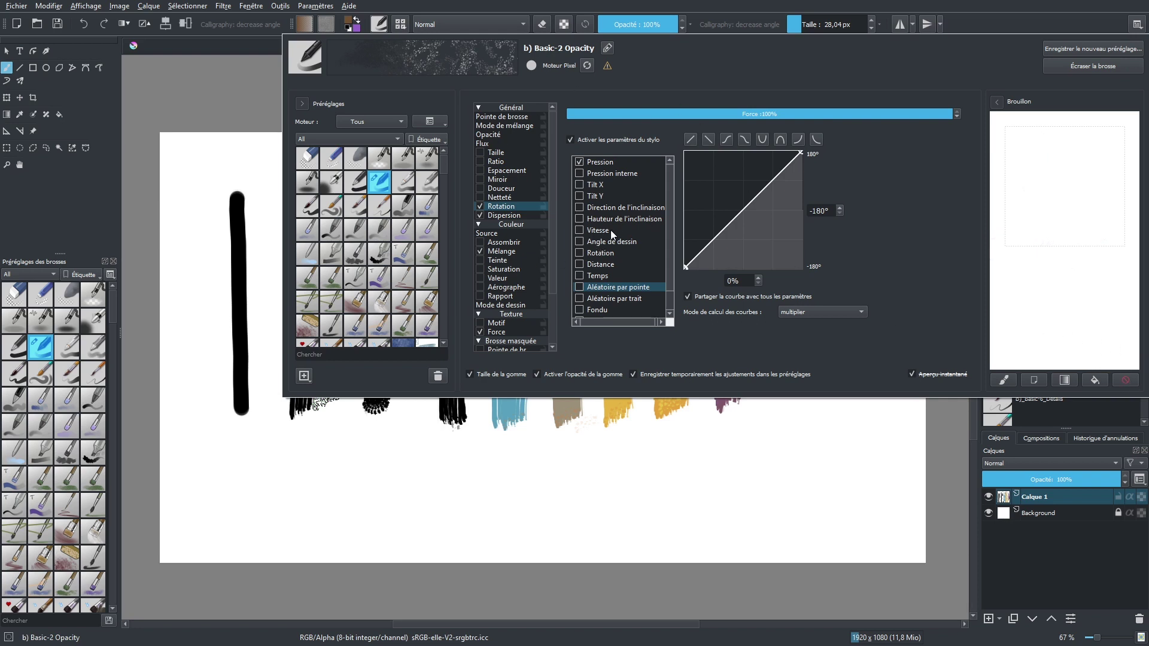
click(579, 287)
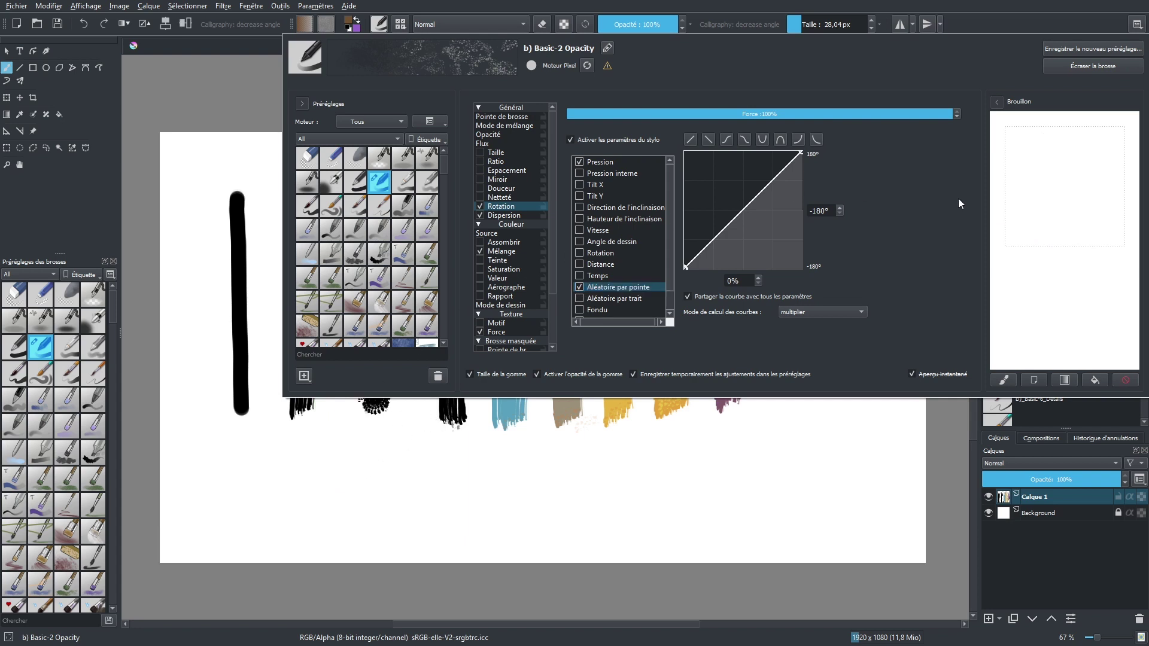
- Fill the scratchpad with randomly rotated marks and set the Dispersion strength to 175%
mouse_move(1038, 221)
mouse_down()
mouse_move(1035, 245)
mouse_move(1059, 206)
mouse_move(1032, 199)
mouse_move(1059, 193)
mouse_move(1111, 212)
mouse_move(1107, 296)
mouse_move(1065, 317)
mouse_move(1011, 149)
mouse_up()
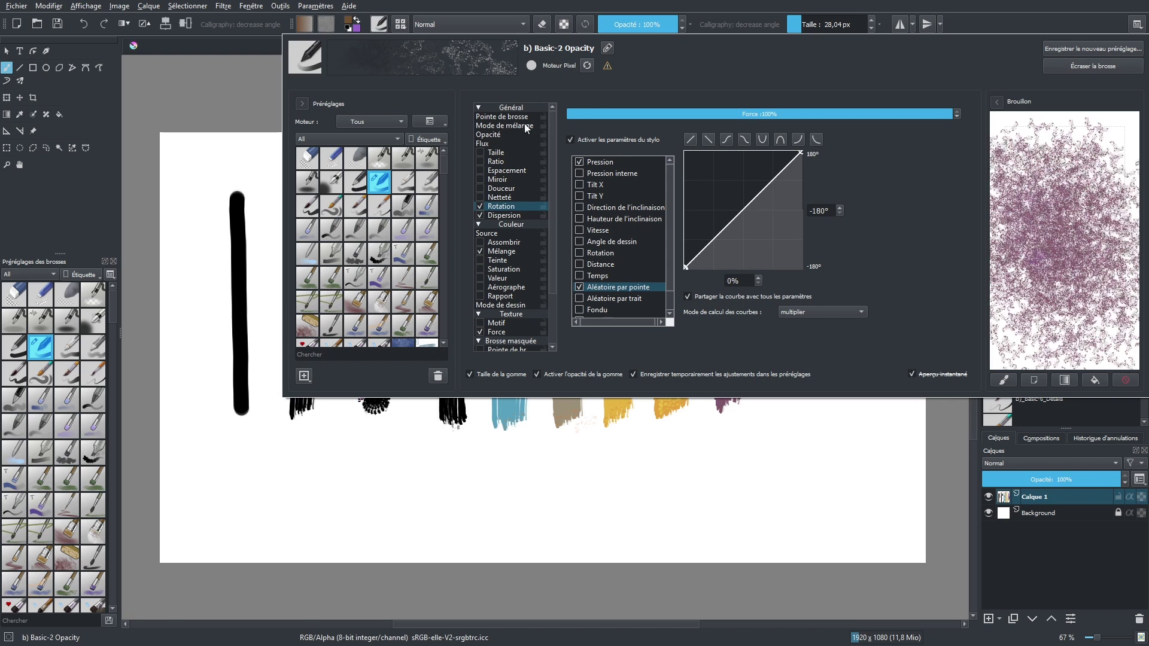
click(515, 116)
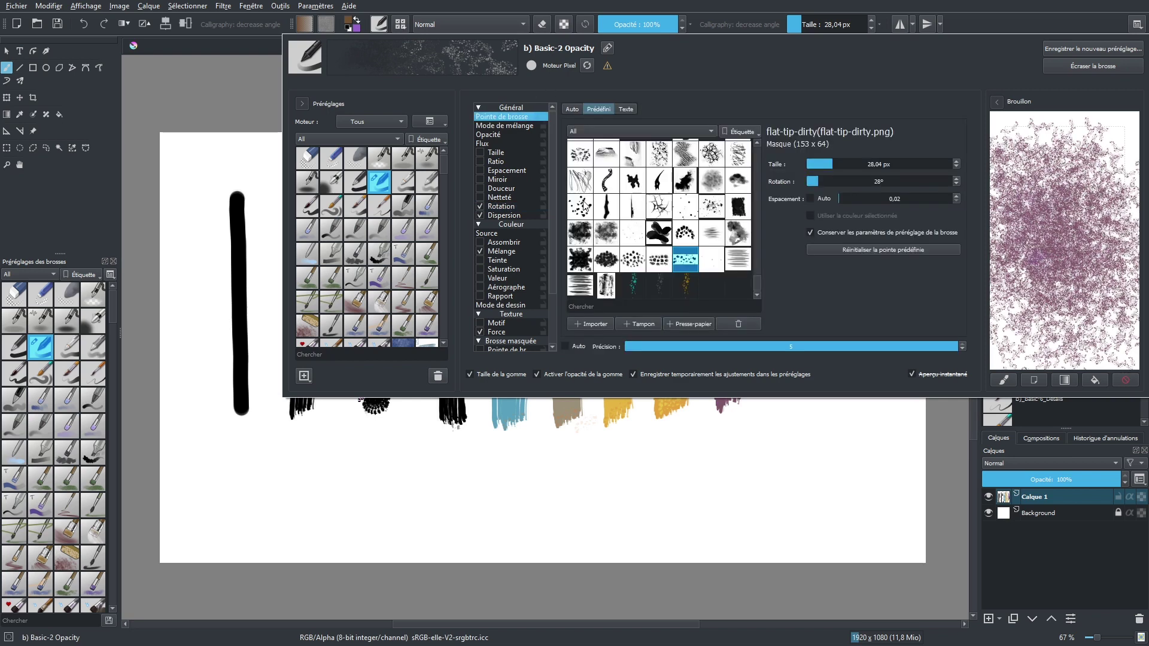
click(517, 217)
drag(777, 129, 702, 130)
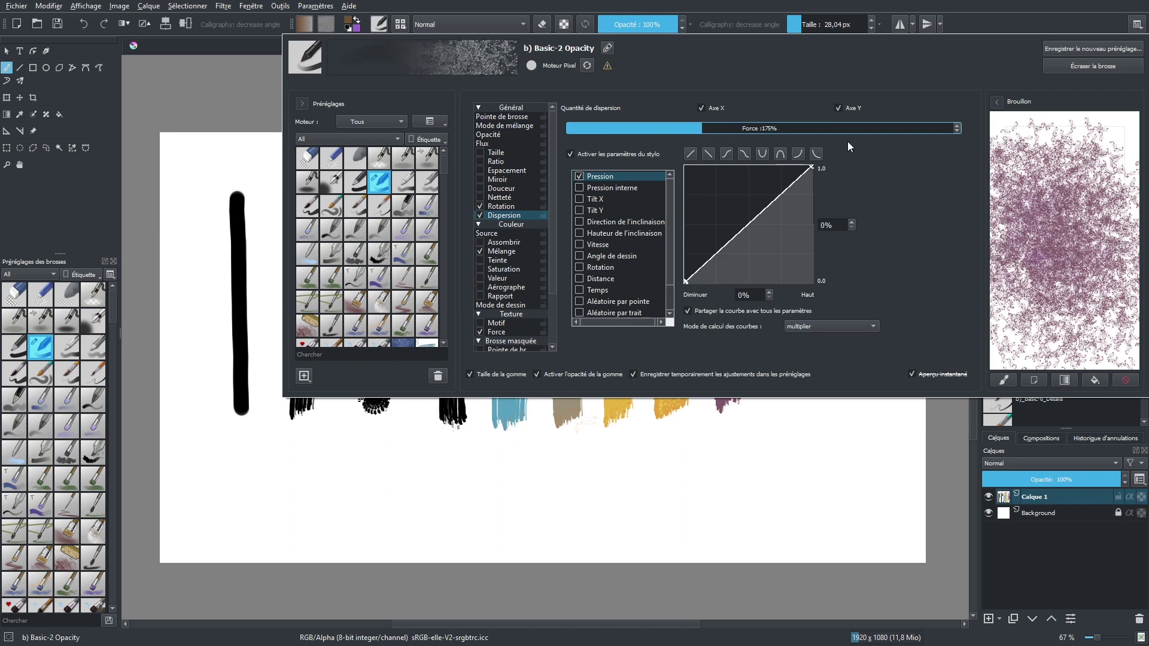
- Clear the scratchpad, test the dispersed marks in it and close the brush editor
click(1125, 380)
mouse_move(1033, 206)
mouse_down()
mouse_move(1049, 172)
mouse_move(1046, 213)
mouse_move(1069, 172)
mouse_move(1047, 247)
mouse_move(1099, 235)
mouse_move(1070, 187)
mouse_move(1023, 277)
mouse_move(1044, 262)
mouse_move(1072, 287)
mouse_move(1066, 159)
mouse_move(1002, 158)
mouse_move(1028, 200)
mouse_move(1107, 146)
mouse_move(1127, 192)
mouse_move(1061, 303)
mouse_move(1027, 307)
mouse_move(1027, 332)
mouse_up()
click(672, 9)
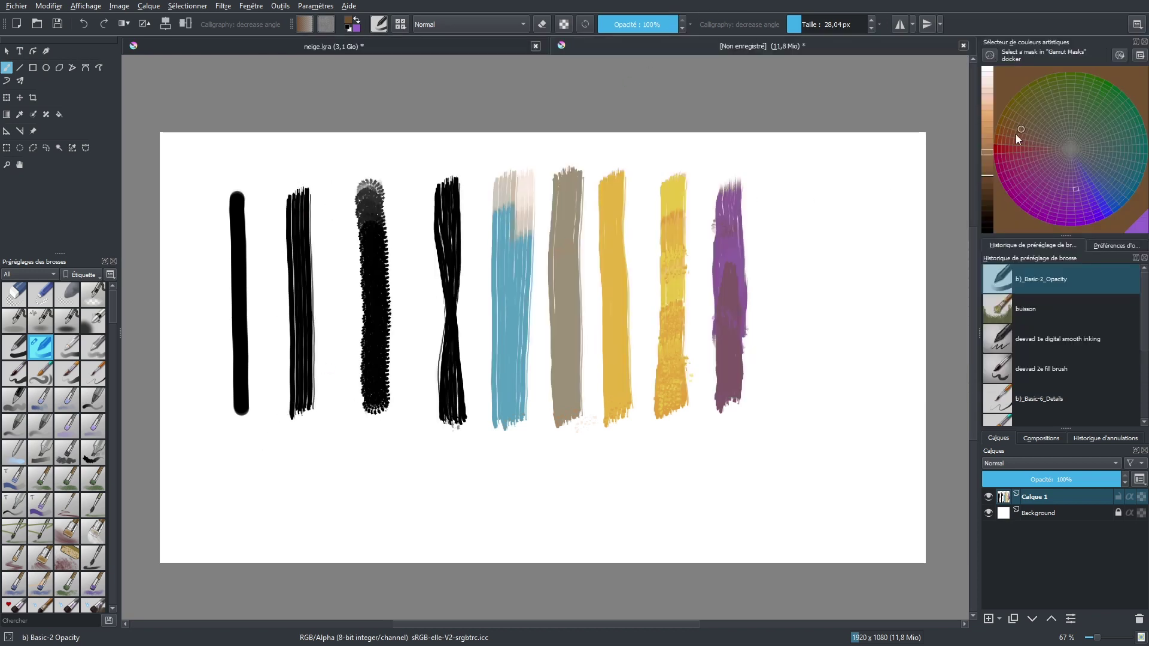
- Pick dark olive and dark green as the two painting colours and paint a small scattered patch beside the purple stroke
click(990, 160)
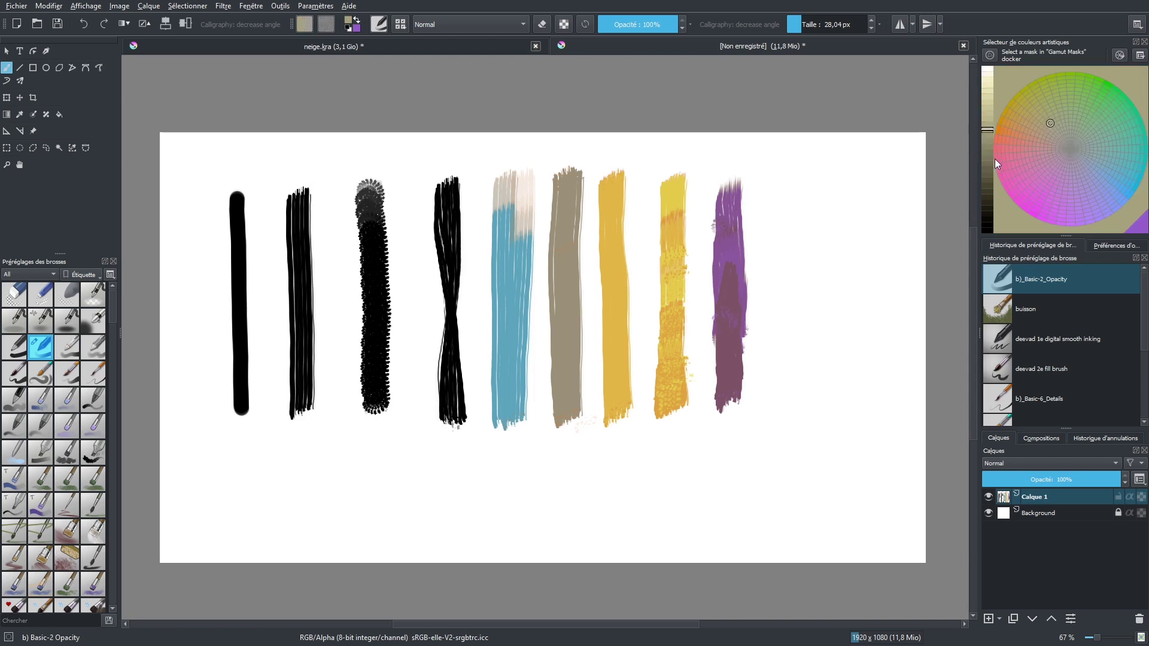
click(1096, 130)
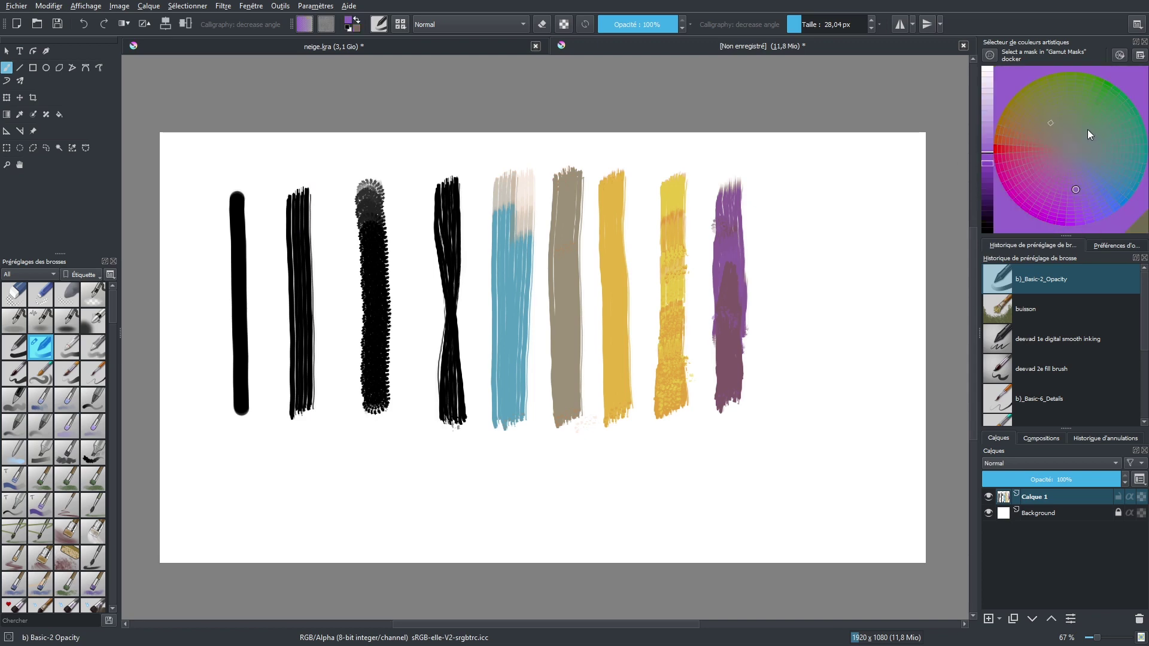
click(986, 186)
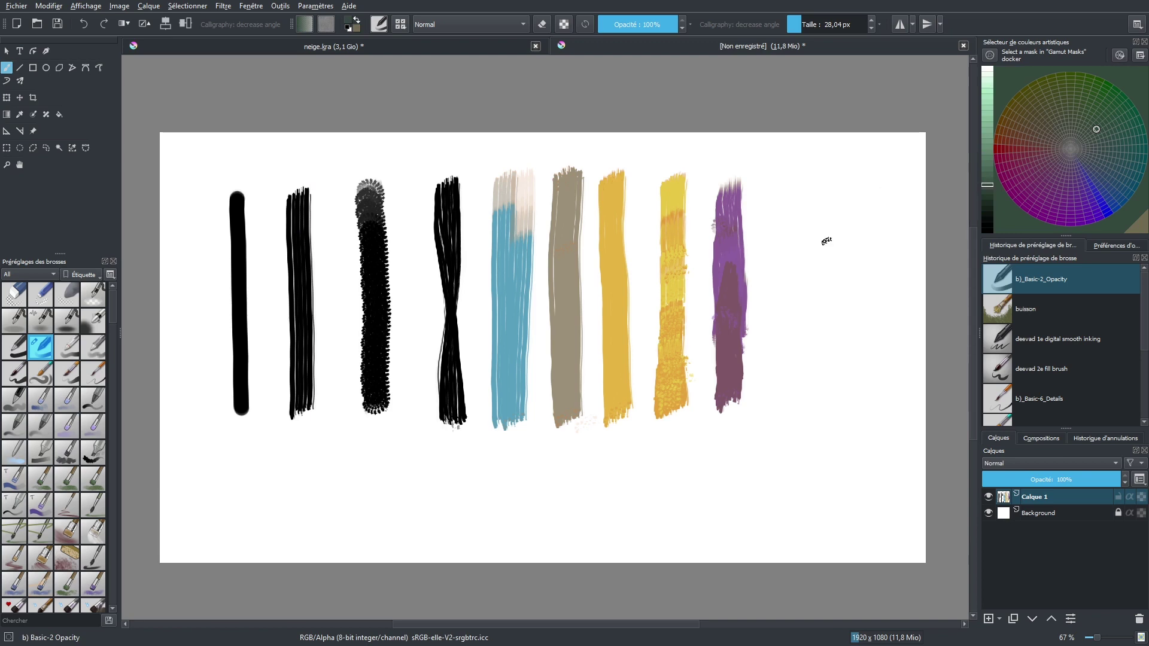
key(x)
mouse_move(809, 280)
mouse_down()
mouse_move(821, 261)
mouse_move(852, 272)
mouse_up()
- Adjust the brush size to 36,01 px and enlarge the foliage patch, adding light green marks over the darker ones
key(bracketleft)
key(bracketleft)
key(bracketleft)
key(shift)
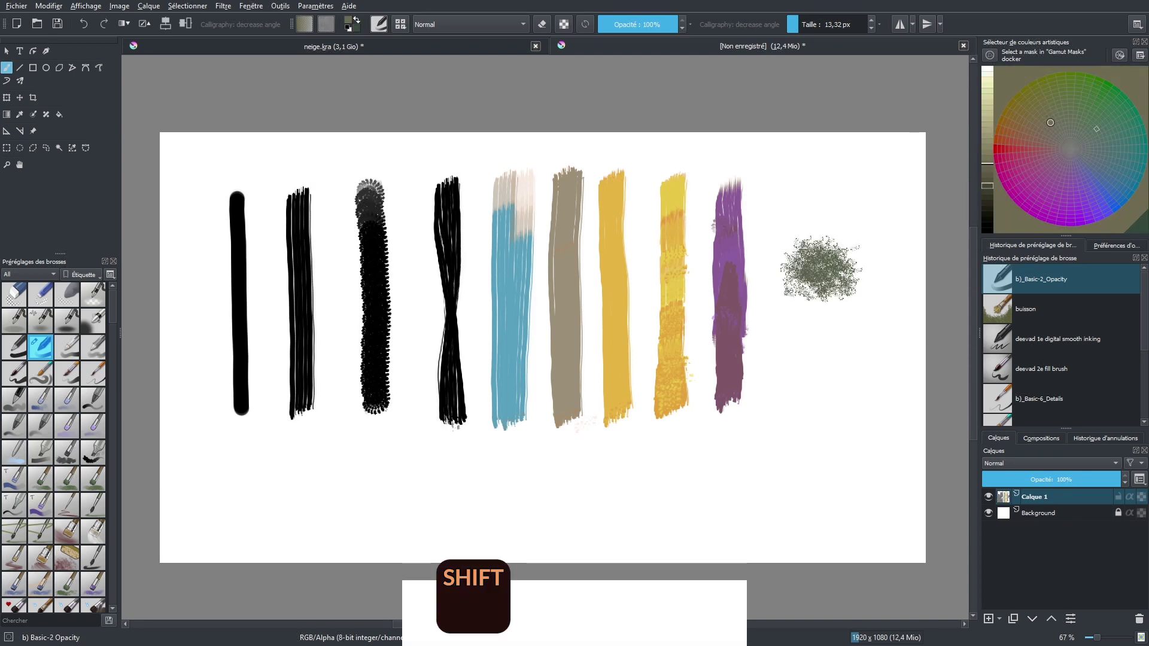
mouse_move(831, 268)
mouse_down()
mouse_move(879, 268)
mouse_move(802, 281)
mouse_move(849, 317)
mouse_move(789, 311)
mouse_move(843, 233)
mouse_move(876, 300)
mouse_move(869, 223)
mouse_move(820, 240)
mouse_move(801, 281)
mouse_move(817, 305)
mouse_move(897, 251)
mouse_up()
key(x)
click(988, 120)
mouse_move(849, 305)
mouse_down()
mouse_move(795, 286)
mouse_move(820, 326)
mouse_move(889, 289)
mouse_up()
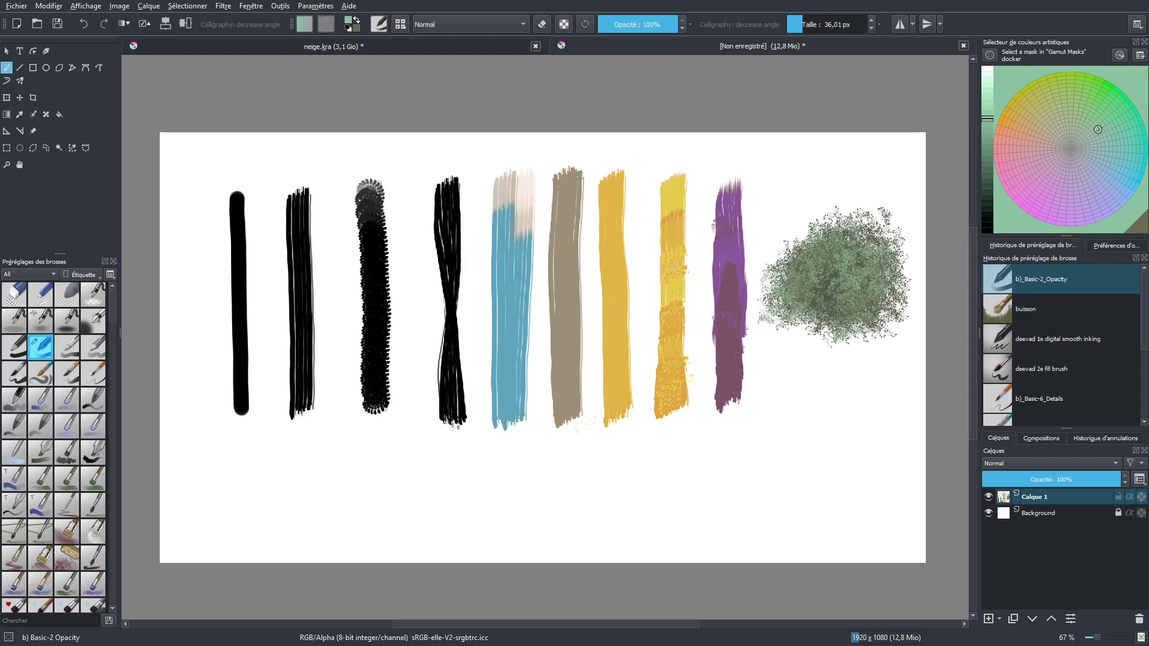
- Shade the foliage patch with darker greens and add light green highlights on its left side
click(987, 179)
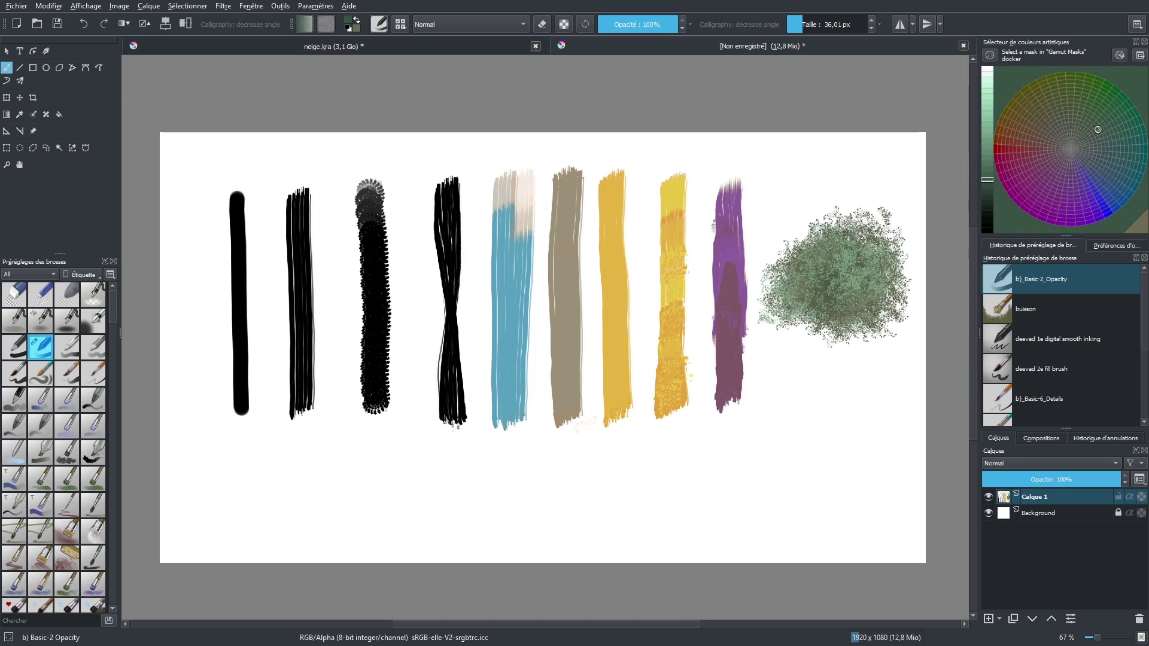
drag(885, 257, 805, 304)
drag(987, 205, 987, 213)
mouse_move(825, 305)
mouse_down()
mouse_move(862, 272)
mouse_move(888, 276)
mouse_move(798, 251)
mouse_up()
drag(792, 314, 846, 318)
click(987, 124)
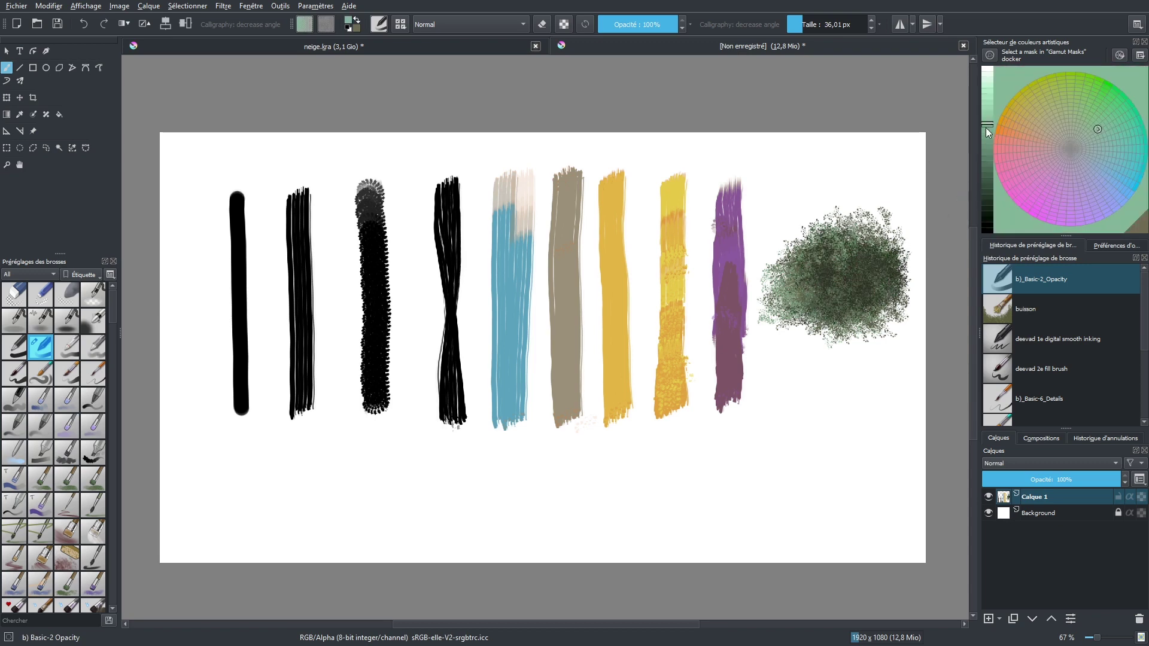
mouse_move(819, 252)
mouse_down()
mouse_move(778, 239)
mouse_move(860, 272)
mouse_move(833, 273)
mouse_up()
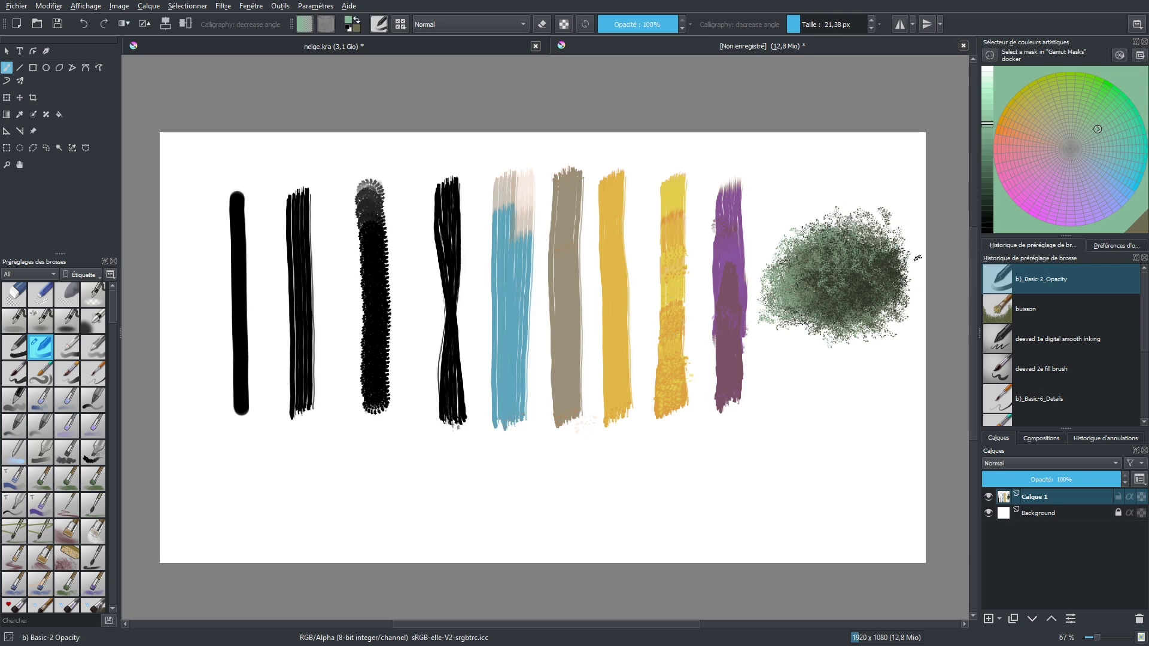
- Start saving the brush as a new preset named "buisson" and clear its thumbnail
click(379, 24)
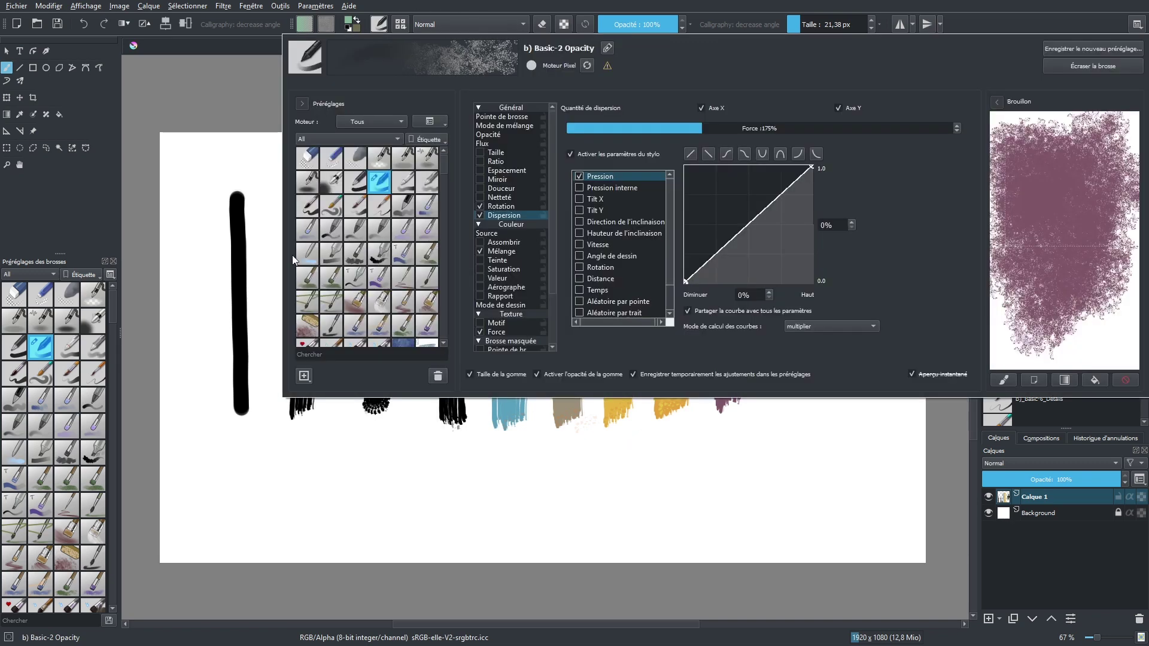
click(1075, 49)
click(585, 238)
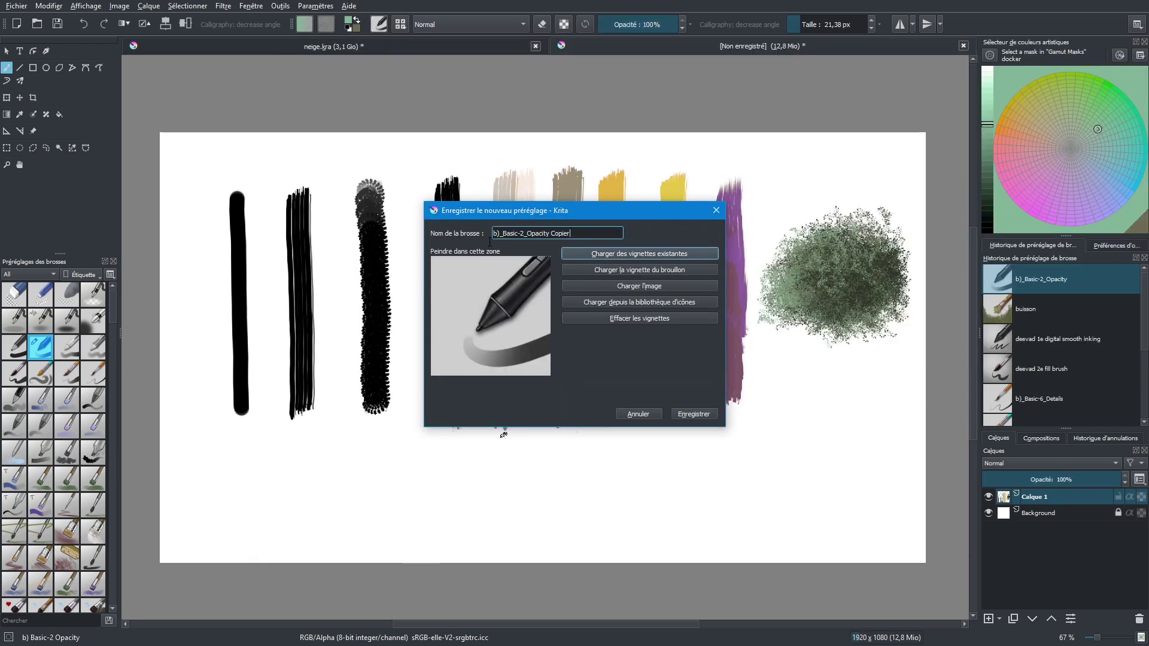
key(ctrl+a)
text(b)
click(625, 316)
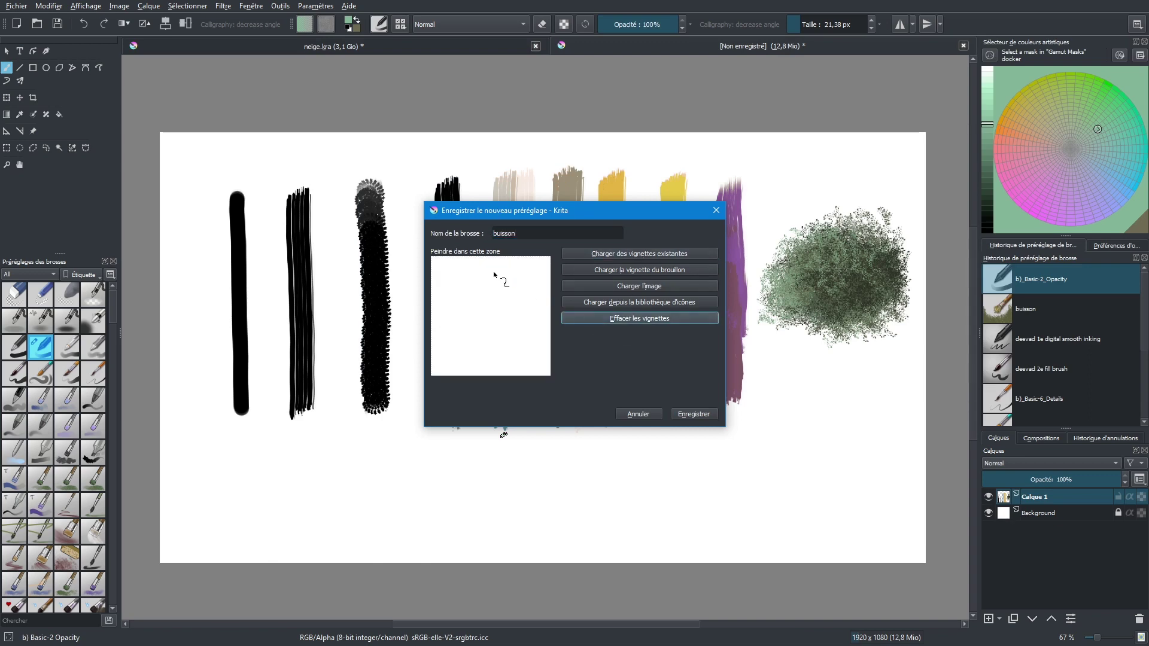
- Use the worn, splayed-bristle paintbrush image from the icon library as the preset's thumbnail
click(610, 305)
drag(558, 199, 558, 436)
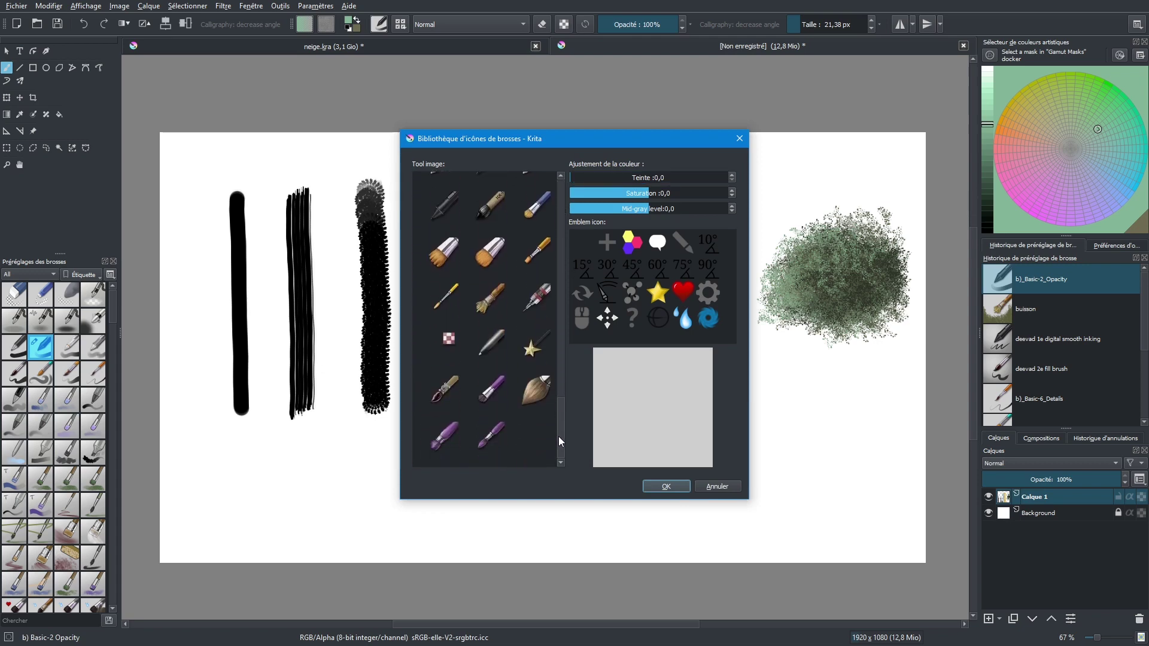
click(489, 297)
click(665, 486)
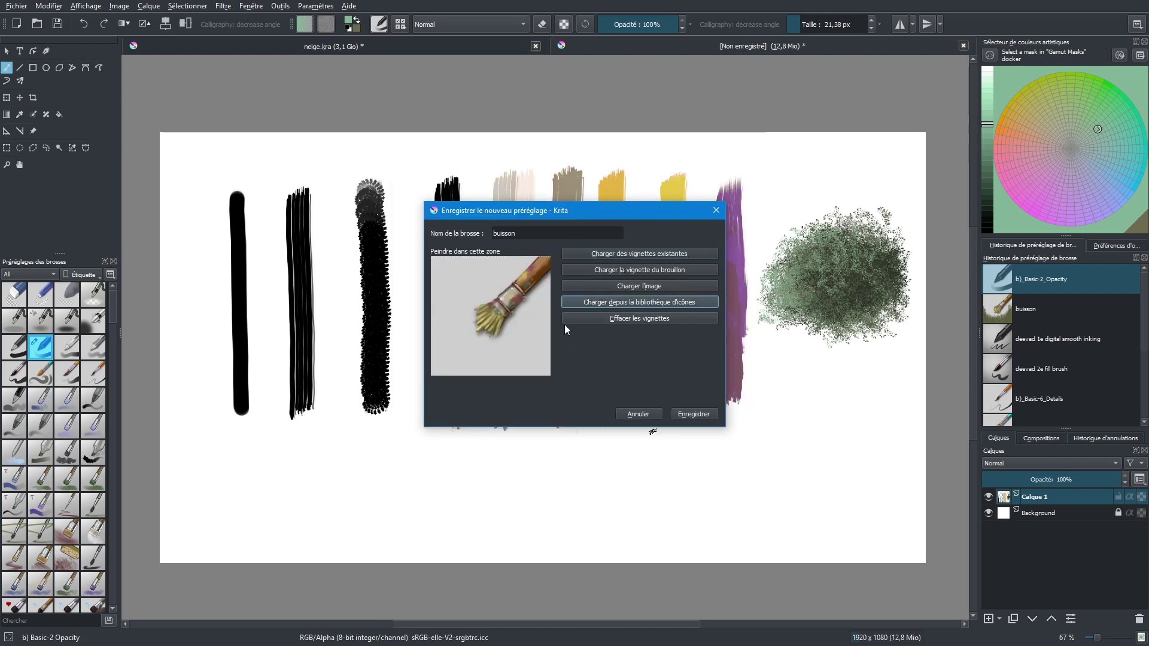
- Paint light green foliage along the thumbnail's bottom and left edges and save the preset
drag(458, 383, 506, 356)
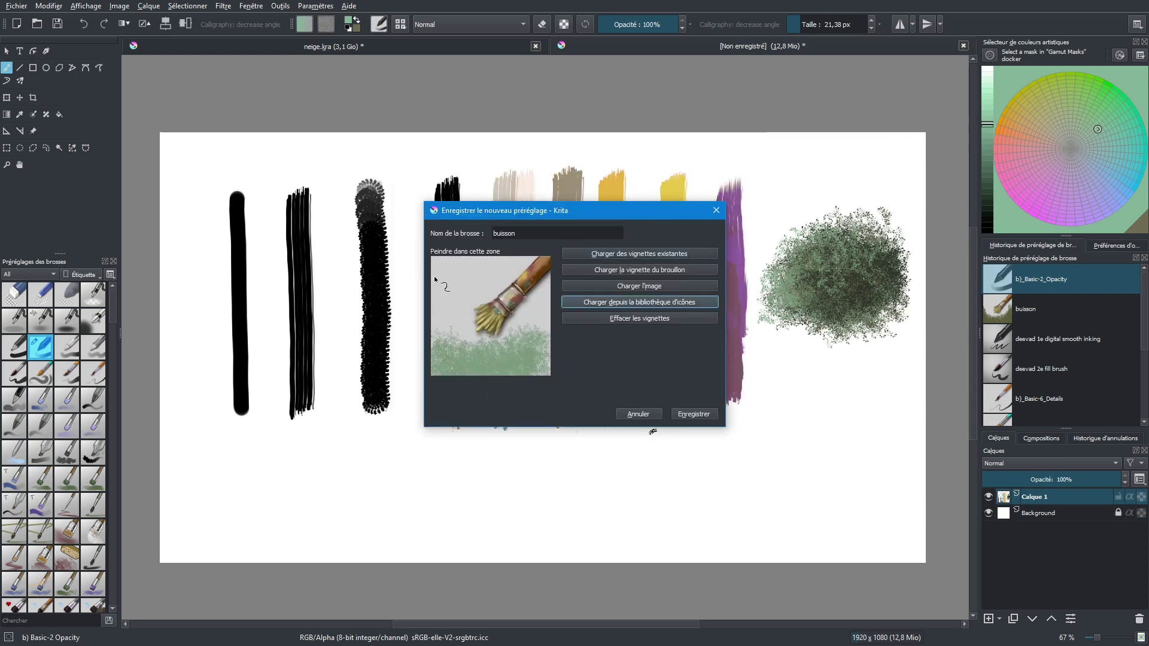
drag(456, 318, 432, 299)
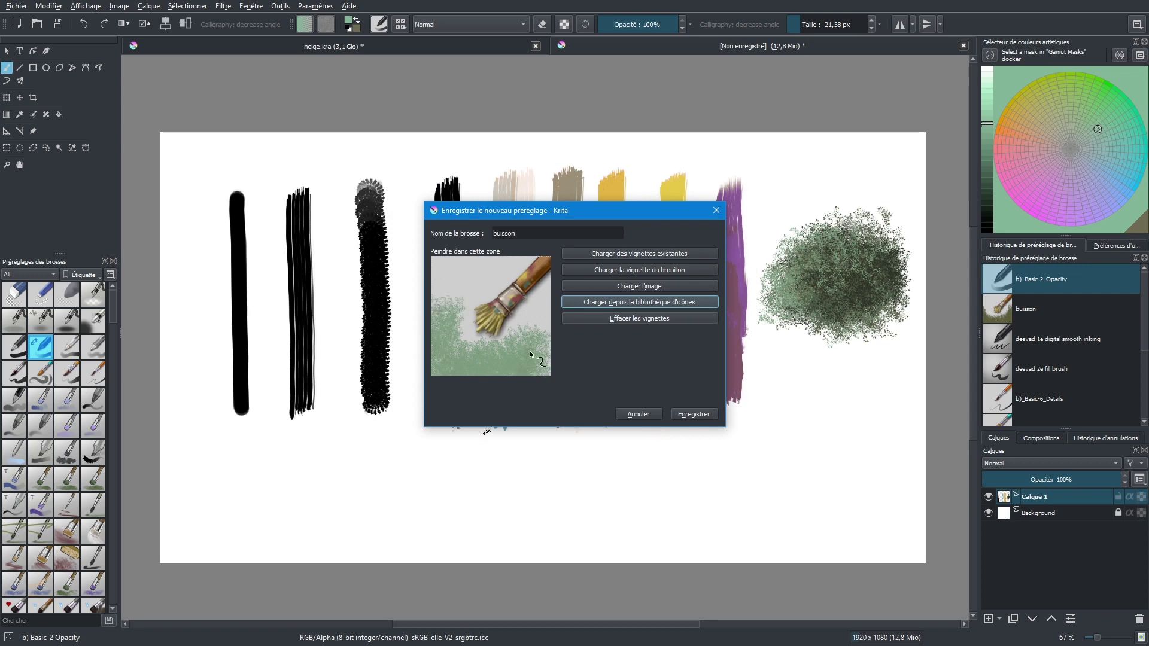
click(696, 414)
- Look through the brush presets for the new brush and filter them by "buis"
scroll(112, 321, down, 2)
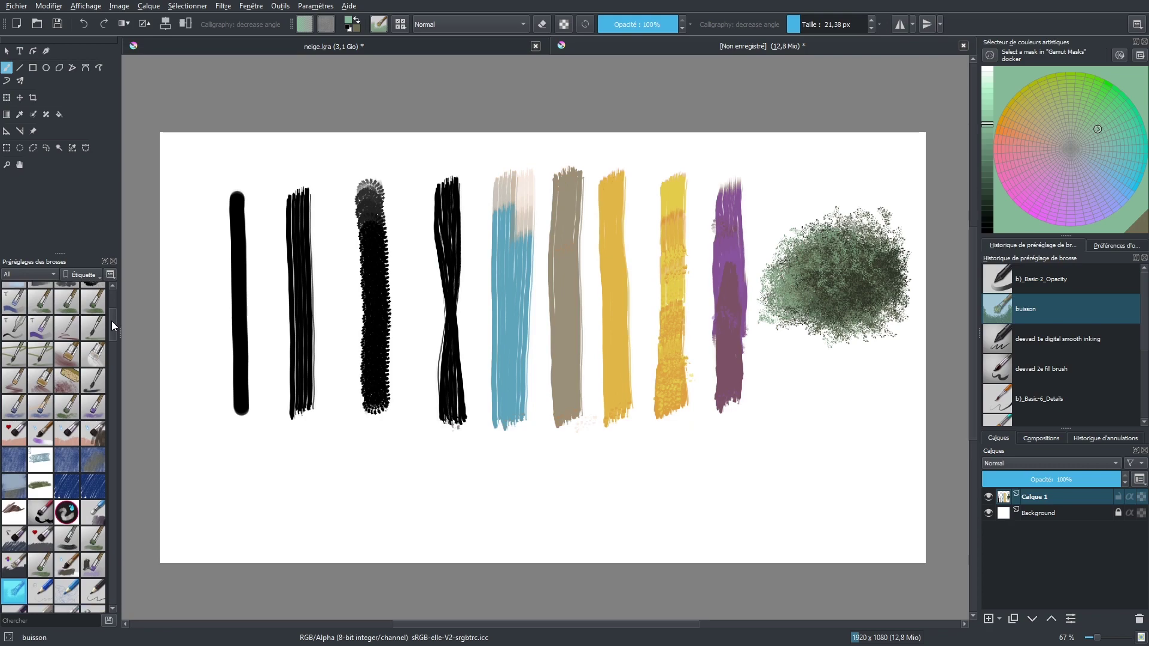
mouse_move(109, 322)
mouse_down()
mouse_move(112, 604)
mouse_move(101, 462)
mouse_move(110, 295)
mouse_up()
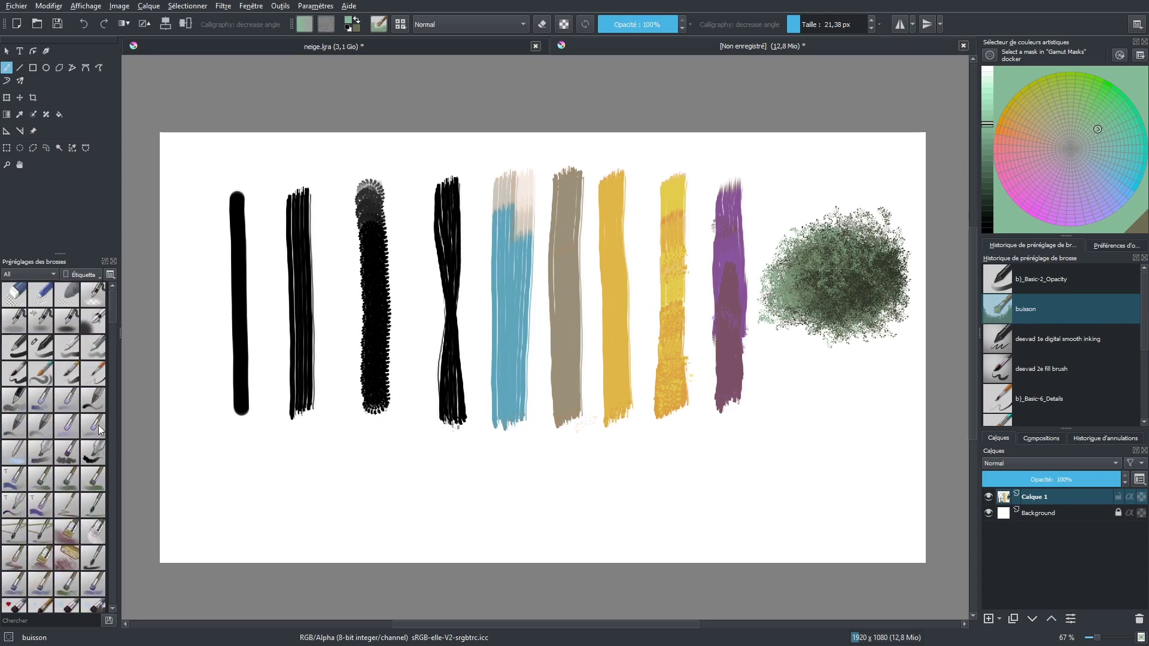
click(59, 617)
text(bui)
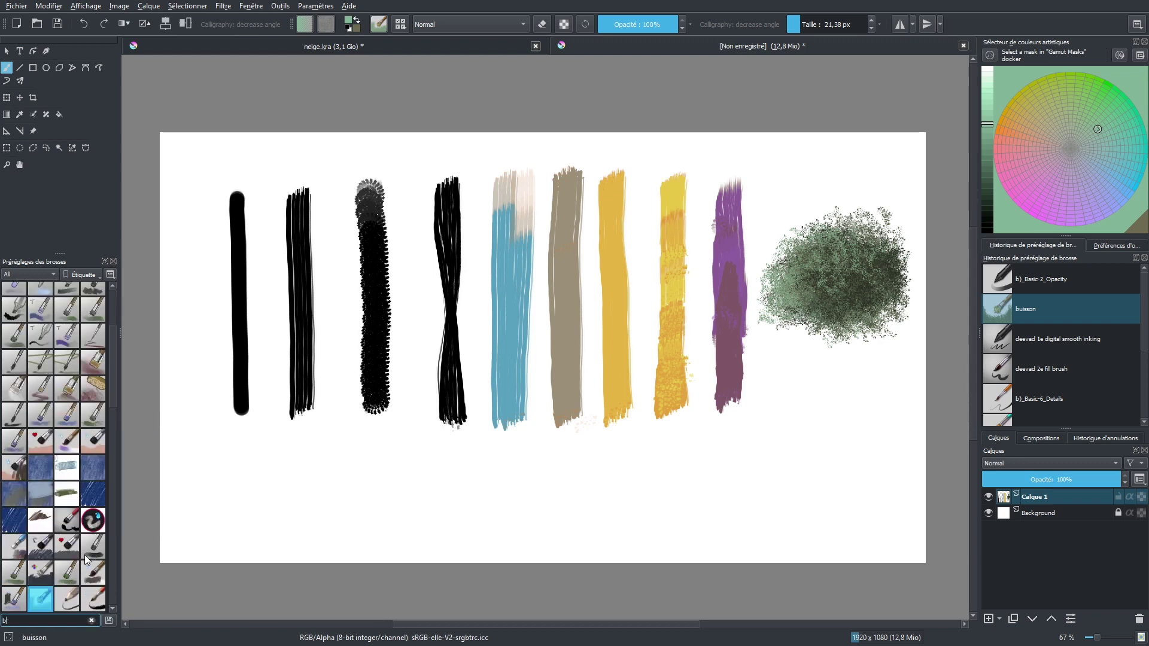
text(s)
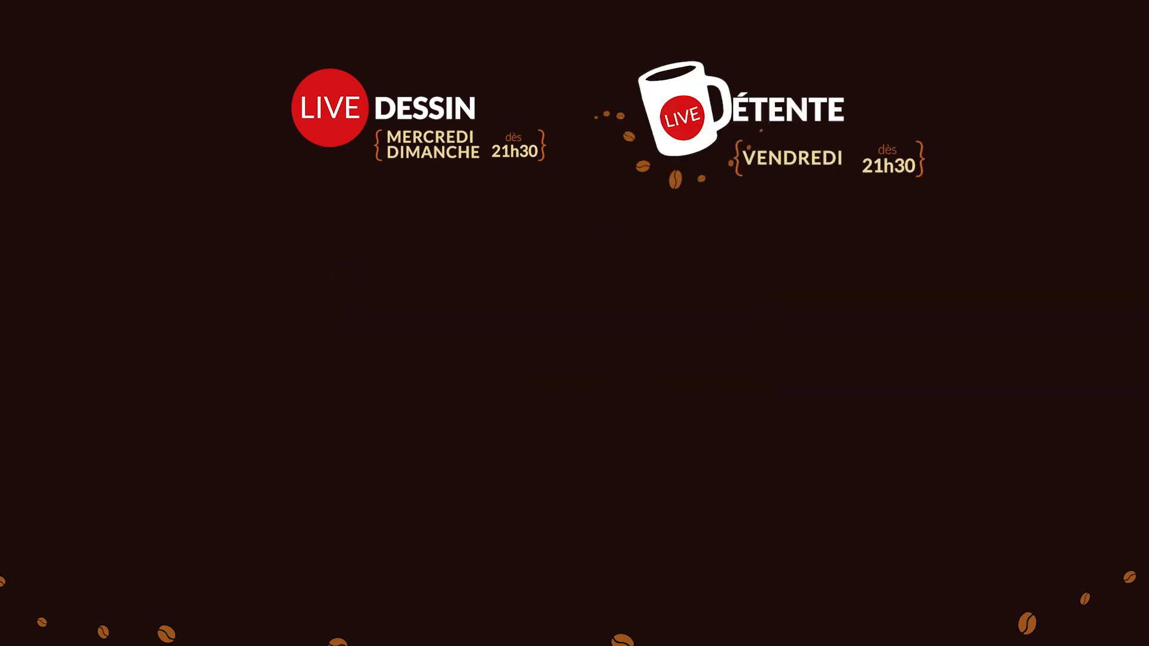
- Search YouTube for "coffee time", open the Coffee Time channel and read through its Communauté posts
key(Return)
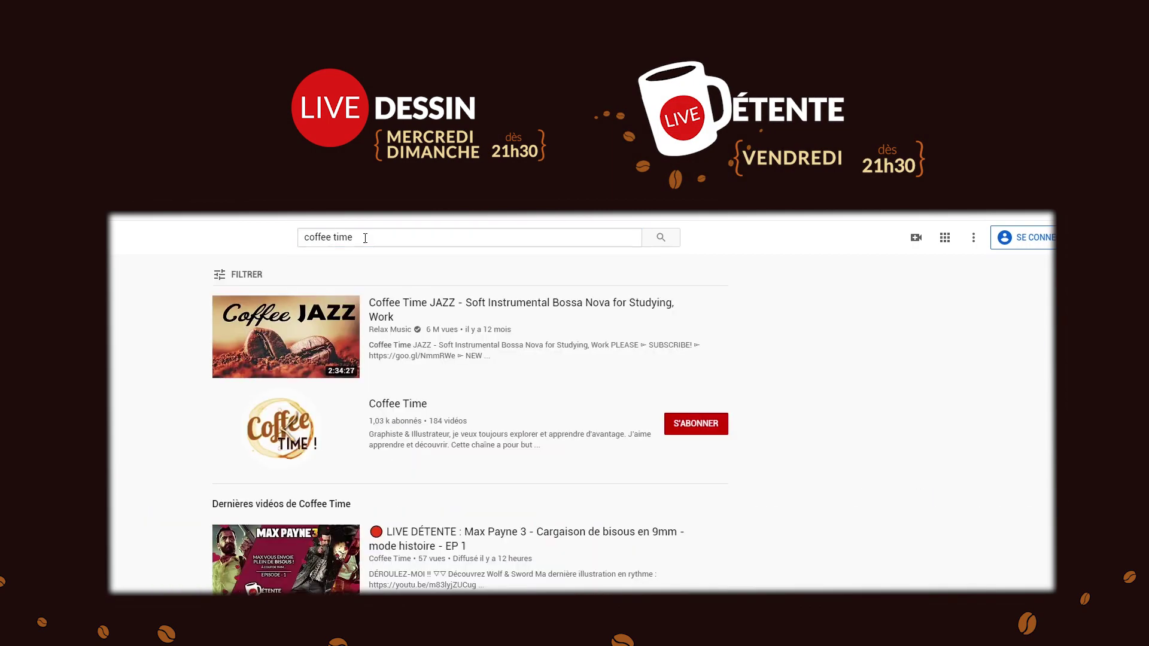
click(391, 414)
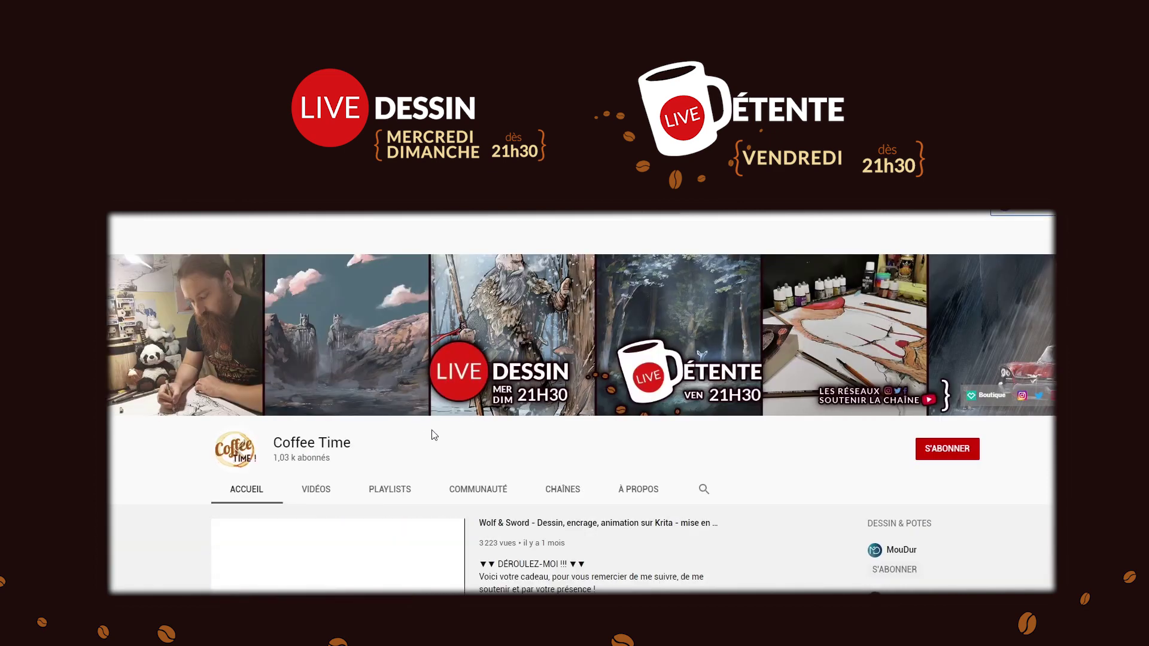
click(473, 491)
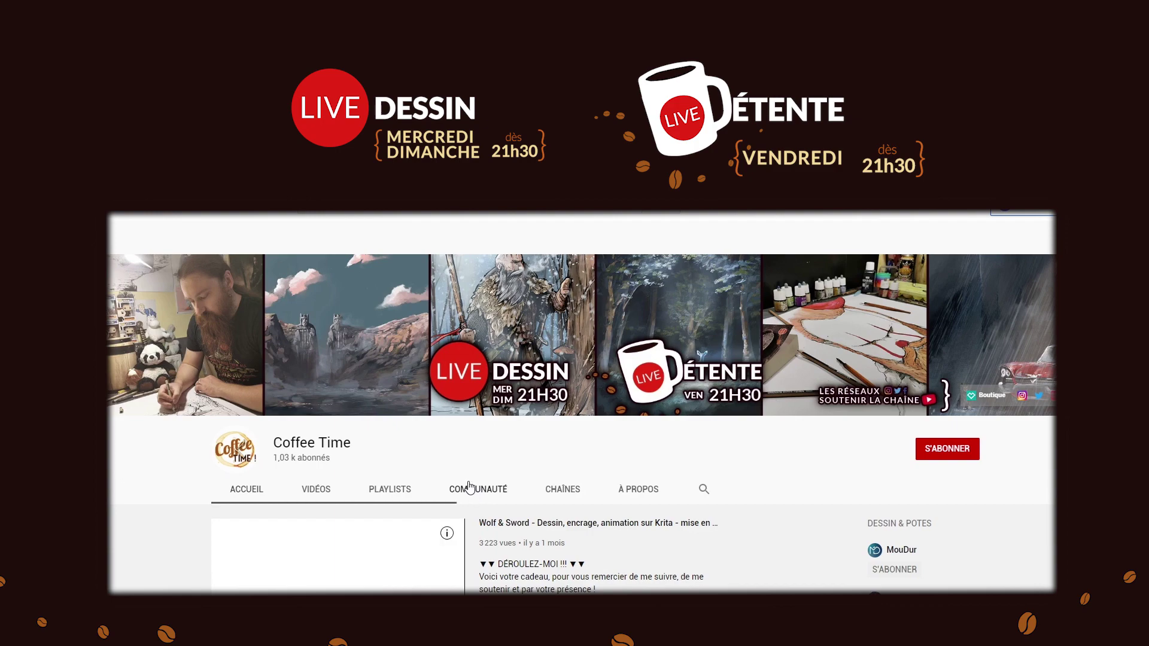
scroll(480, 496, down, 1)
scroll(480, 496, down, 6)
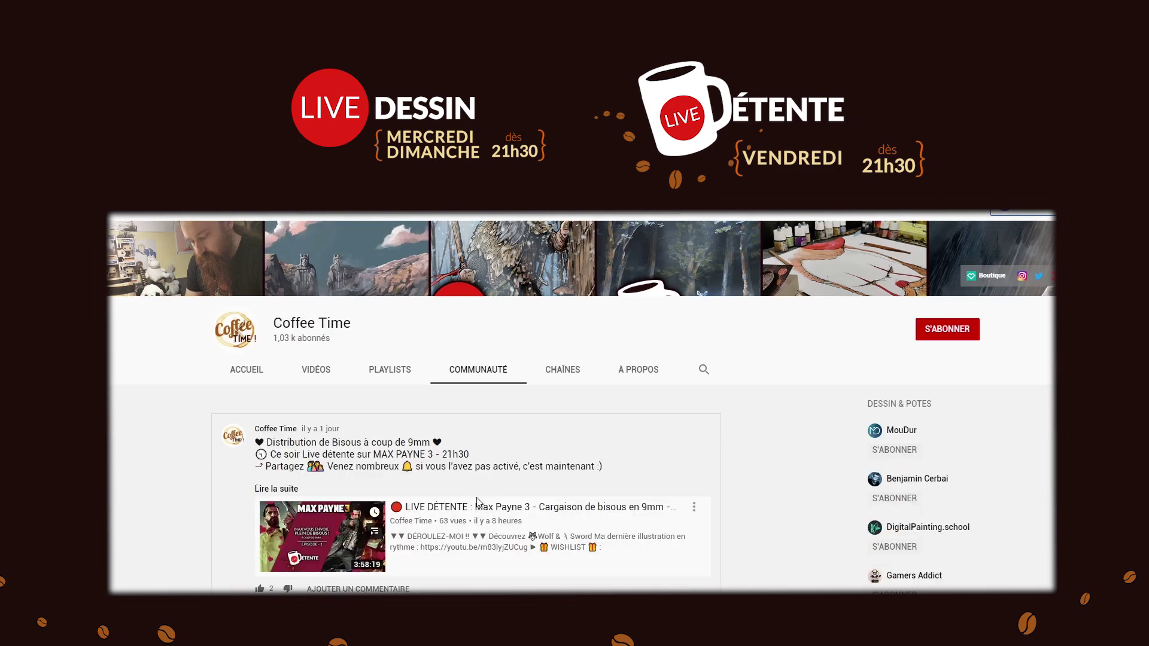
scroll(469, 507, down, 6)
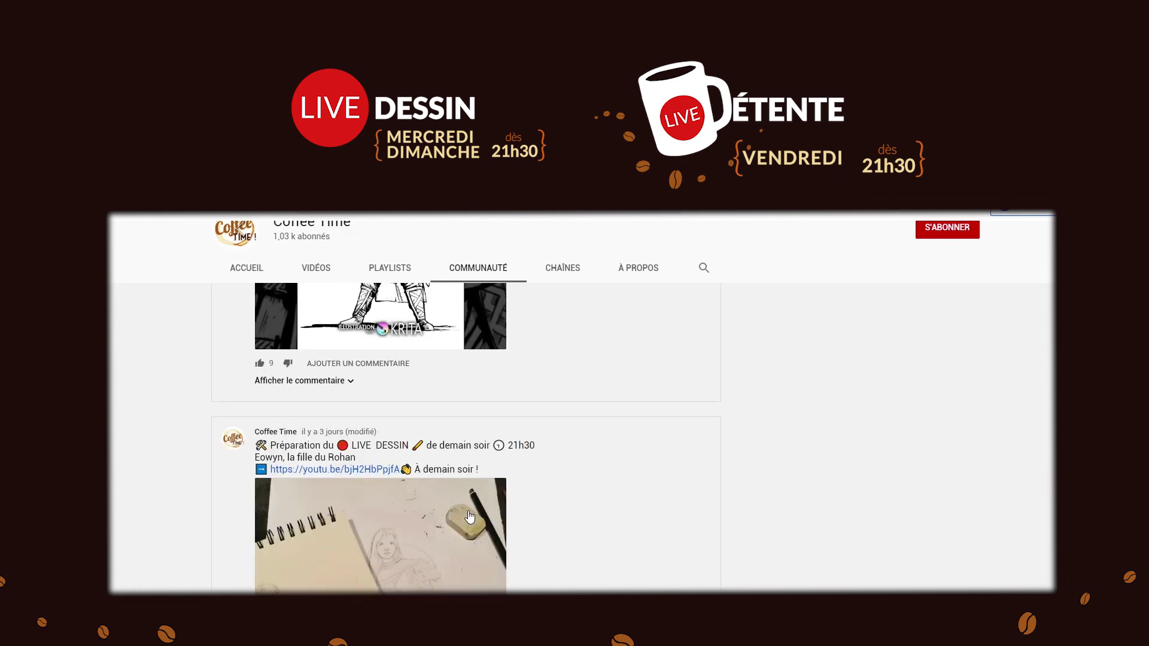
scroll(469, 517, down, 6)
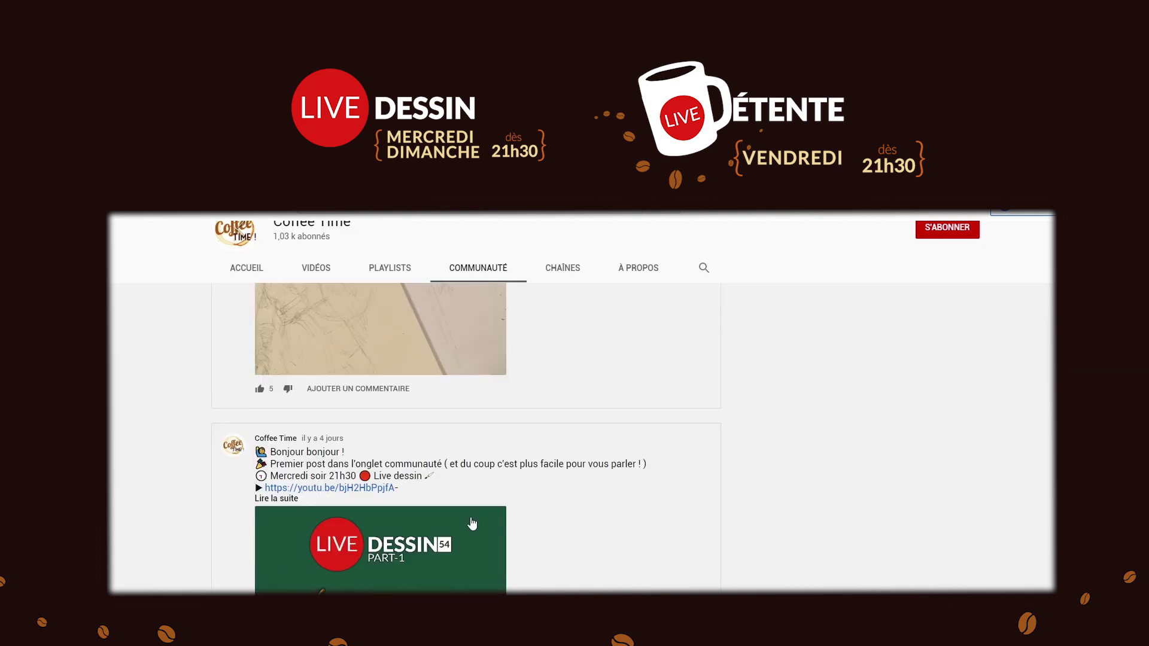